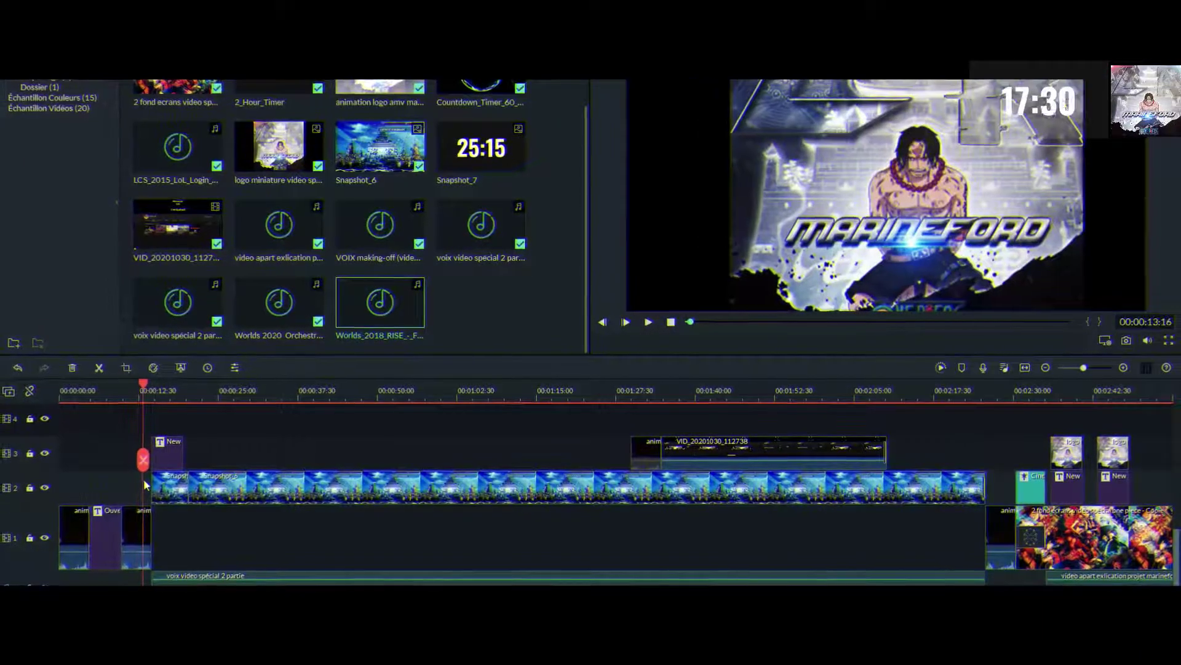
# Step: Scrub the timeline forward to around 07:17 and zoom in around the playhead
pyautogui.moveTo(144, 480); pyautogui.dragTo(1034, 515)
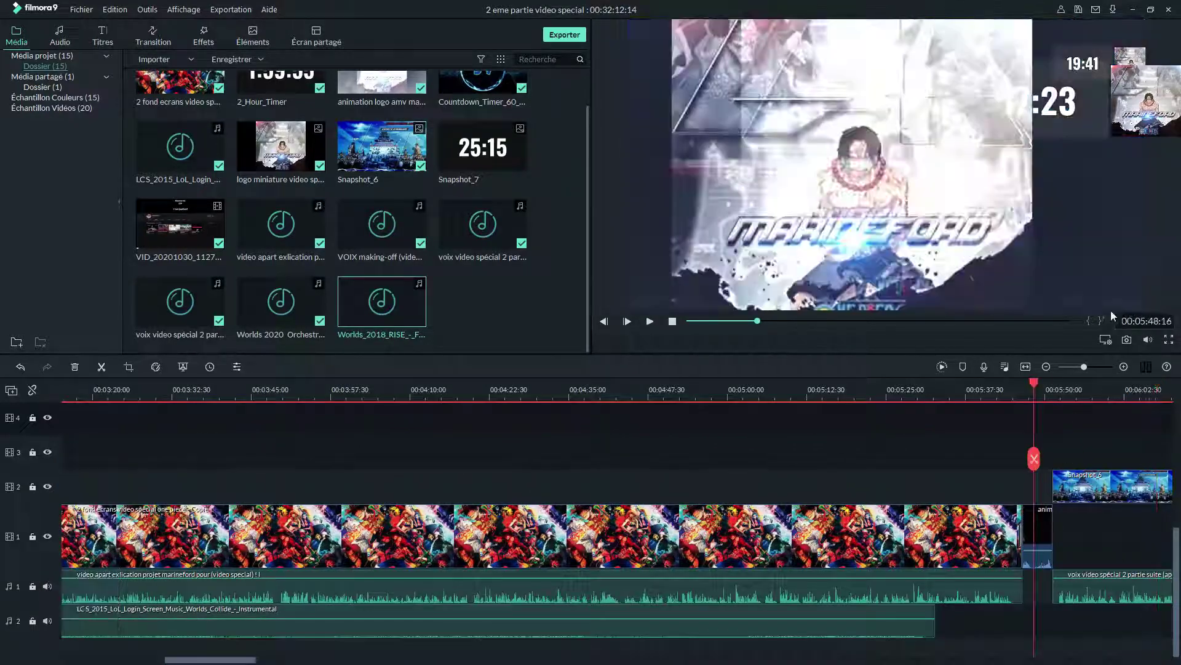
pyautogui.moveTo(1083, 368); pyautogui.dragTo(1070, 368)
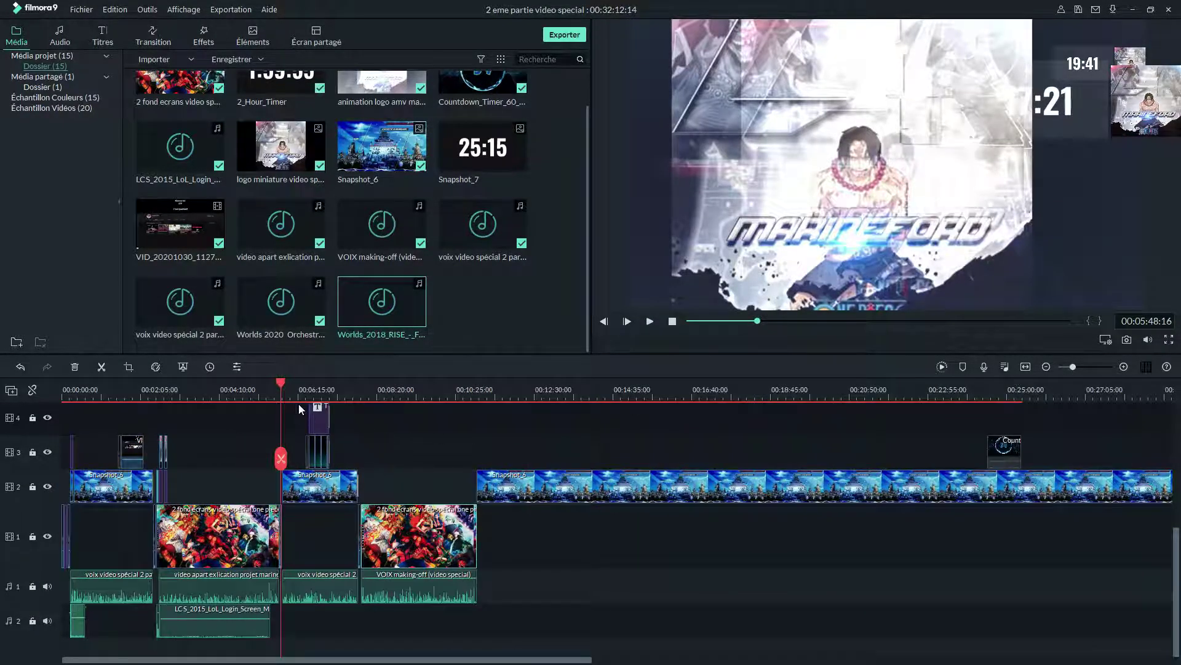
pyautogui.moveTo(280, 386); pyautogui.dragTo(402, 403)
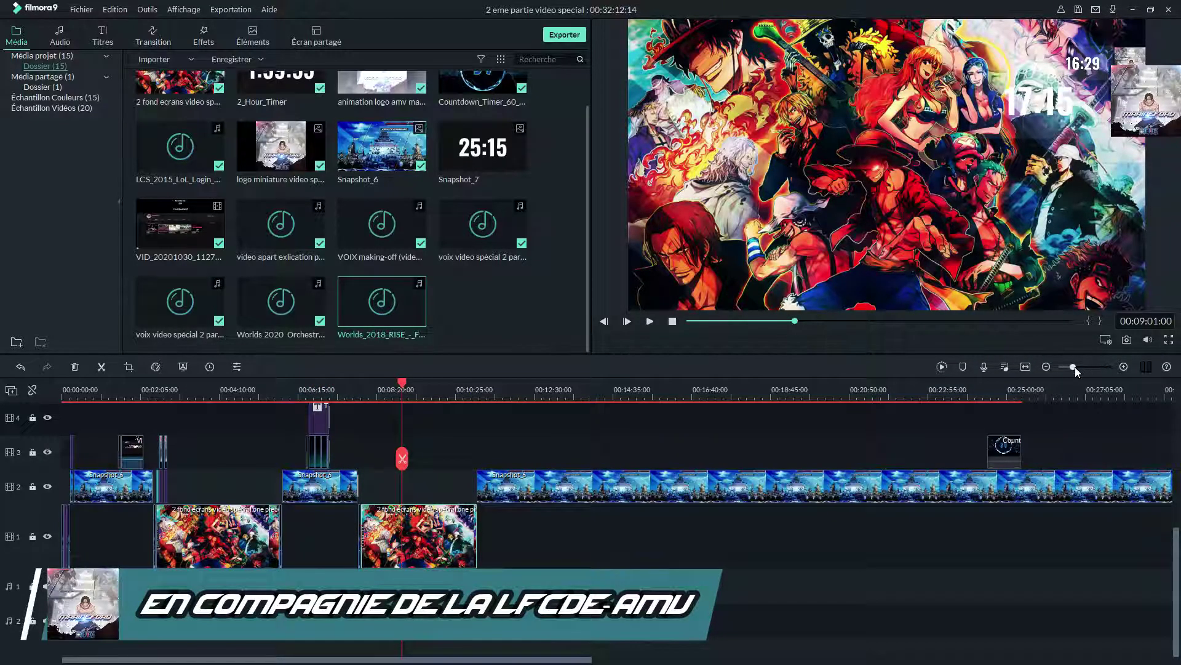
pyautogui.moveTo(1076, 366); pyautogui.dragTo(1080, 368)
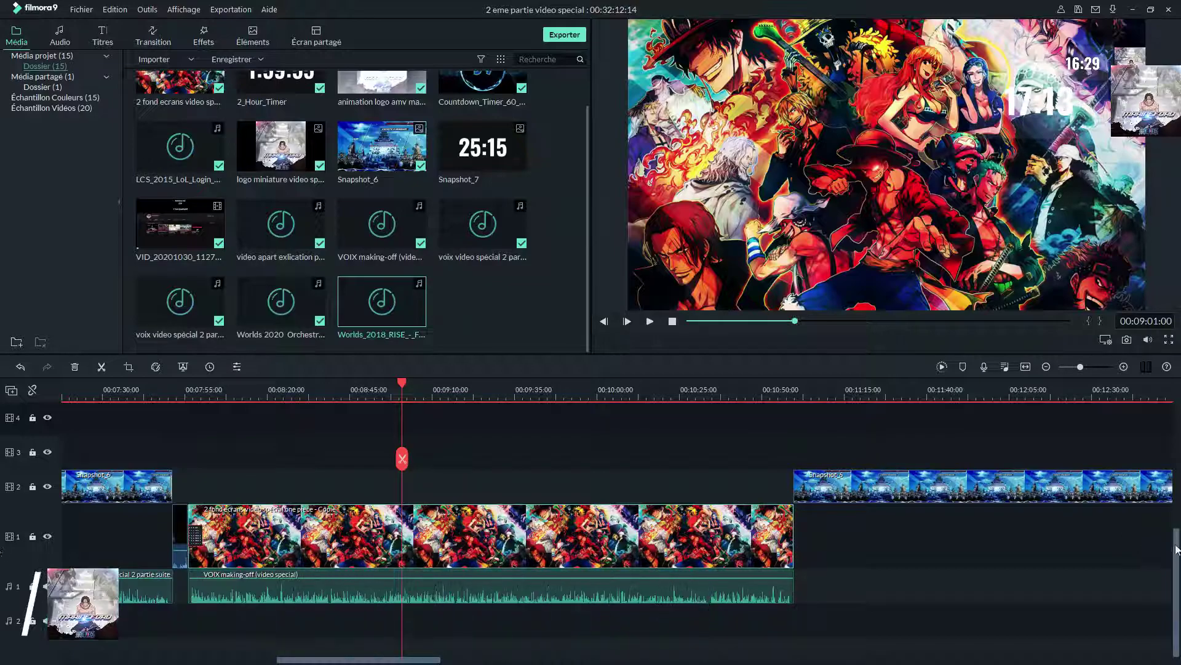
pyautogui.moveTo(1176, 549)
pyautogui.mouseDown()
pyautogui.moveTo(1177, 532)
pyautogui.moveTo(1176, 552)
pyautogui.mouseUp()
pyautogui.moveTo(412, 661); pyautogui.dragTo(390, 661)
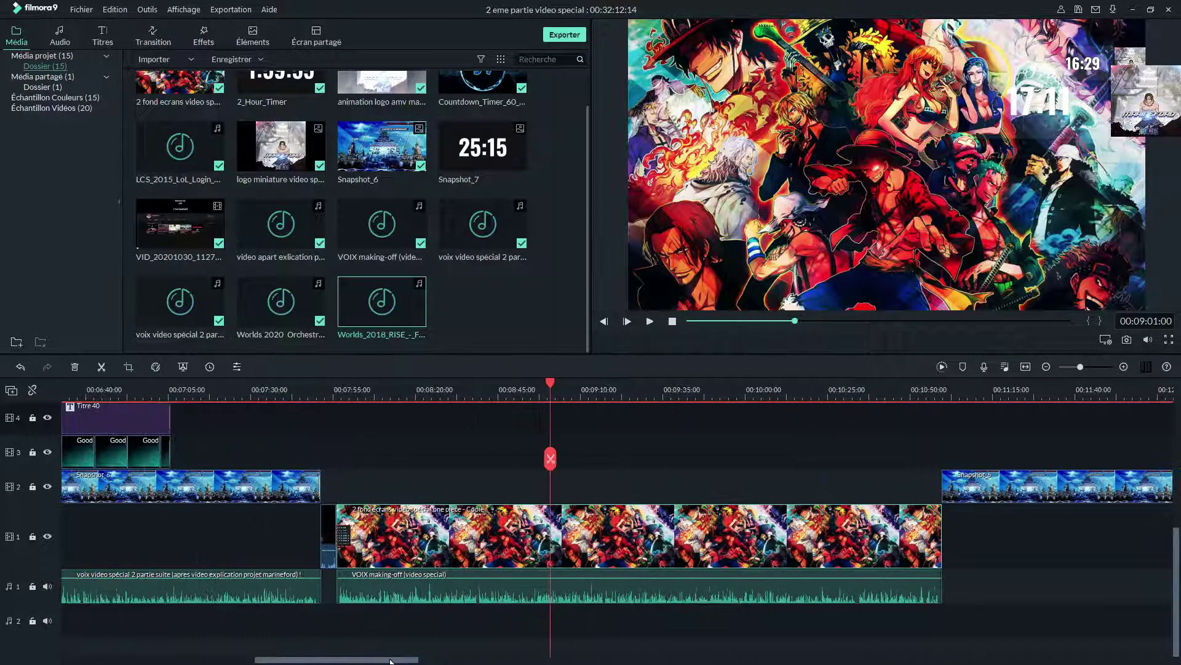
# Step: Refine the playhead to about 00:07:58, at the start of the VOIX making-off clip
pyautogui.moveTo(551, 387); pyautogui.dragTo(999, 430)
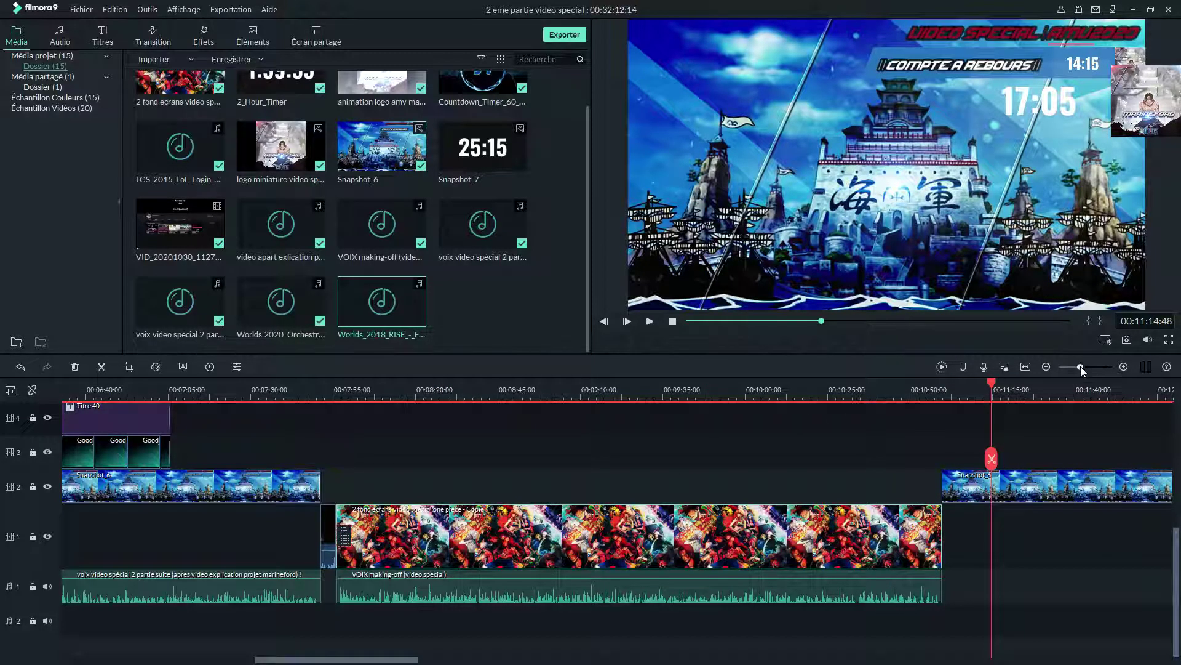
pyautogui.moveTo(1081, 367); pyautogui.dragTo(1077, 367)
pyautogui.moveTo(964, 391); pyautogui.dragTo(773, 458)
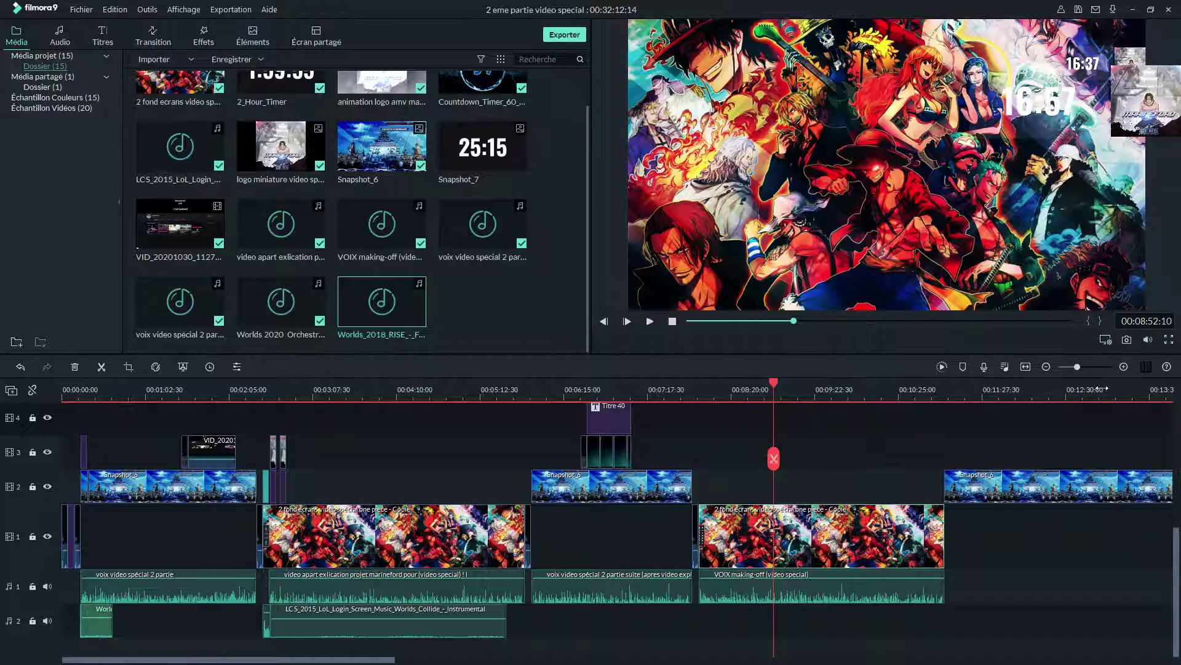
pyautogui.moveTo(1076, 367); pyautogui.dragTo(1061, 368)
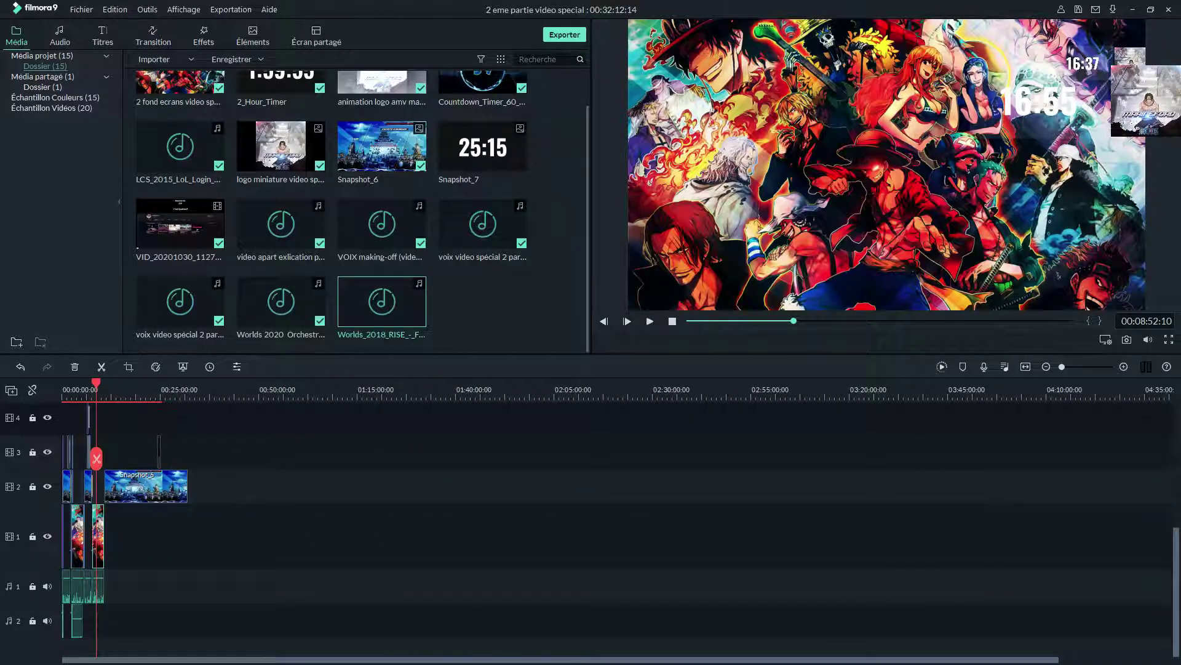
pyautogui.moveTo(96, 386); pyautogui.dragTo(96, 452)
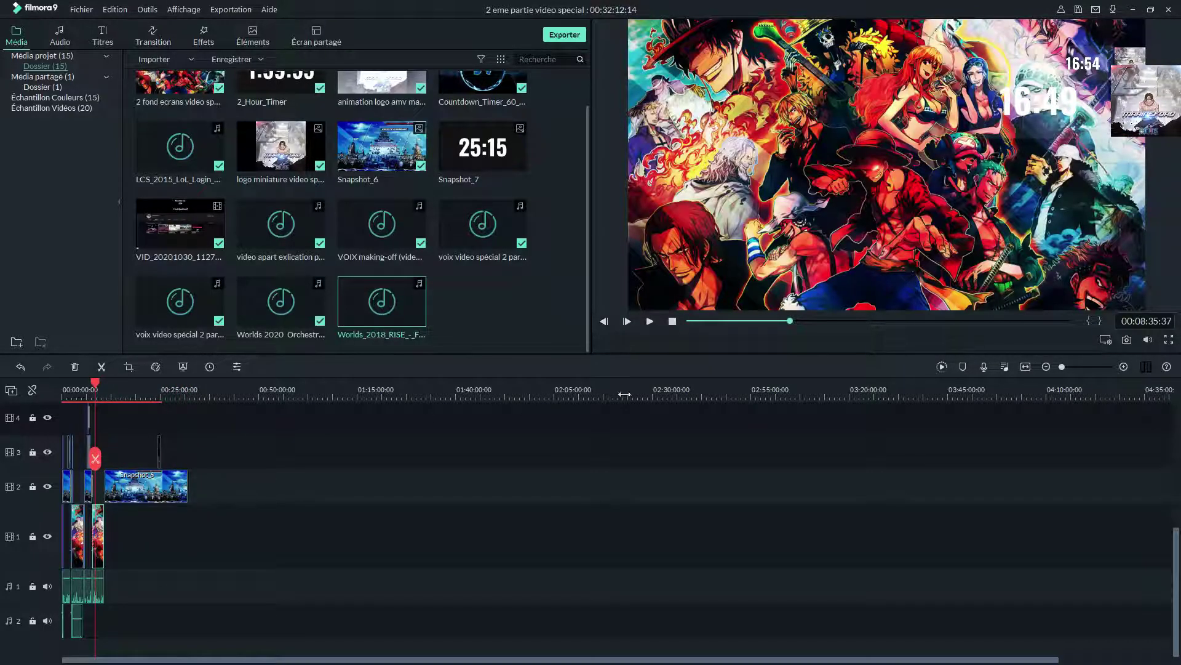
pyautogui.moveTo(1065, 366); pyautogui.dragTo(1084, 367)
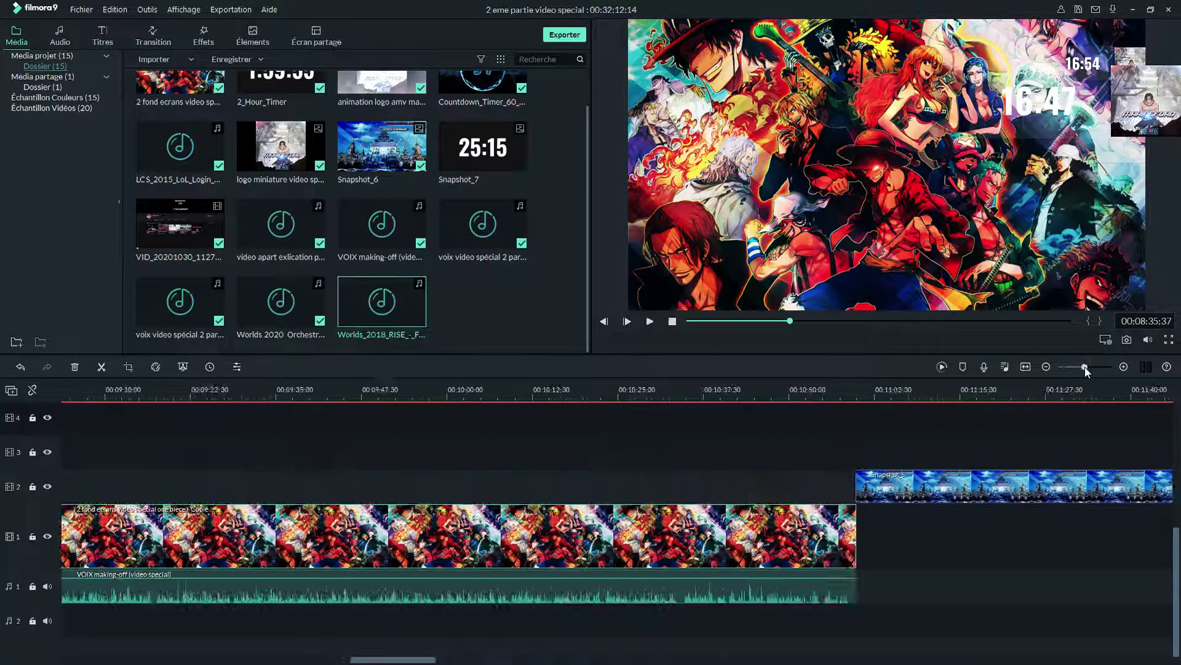
pyautogui.moveTo(424, 661); pyautogui.dragTo(365, 660)
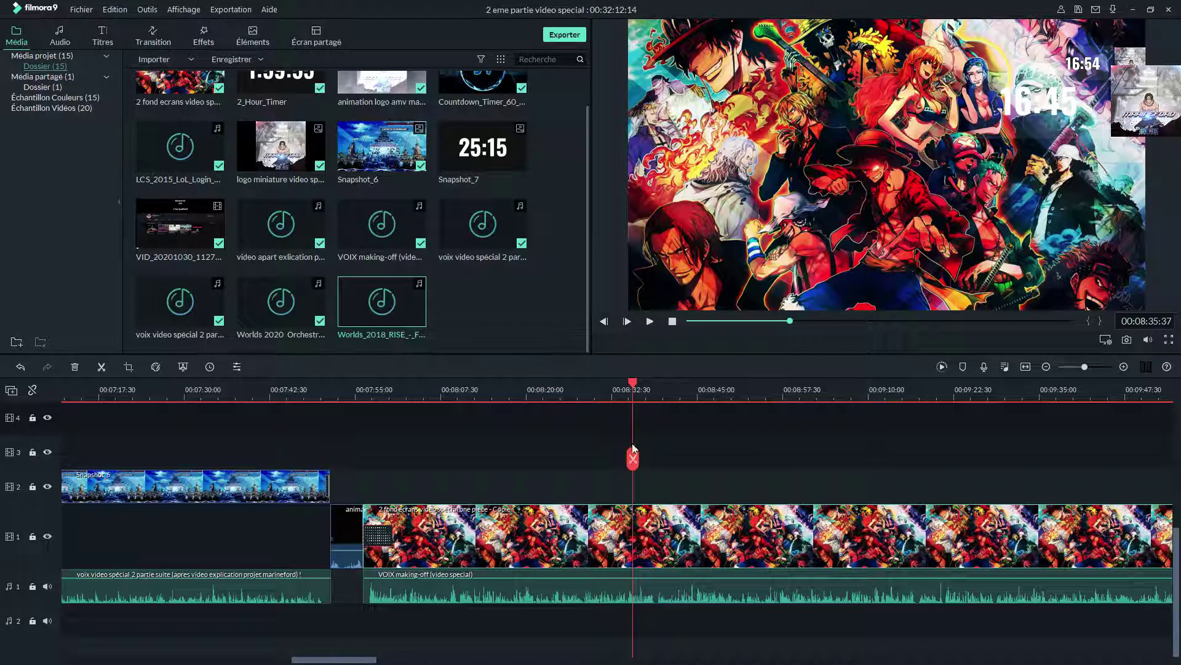
pyautogui.moveTo(634, 447); pyautogui.dragTo(409, 434)
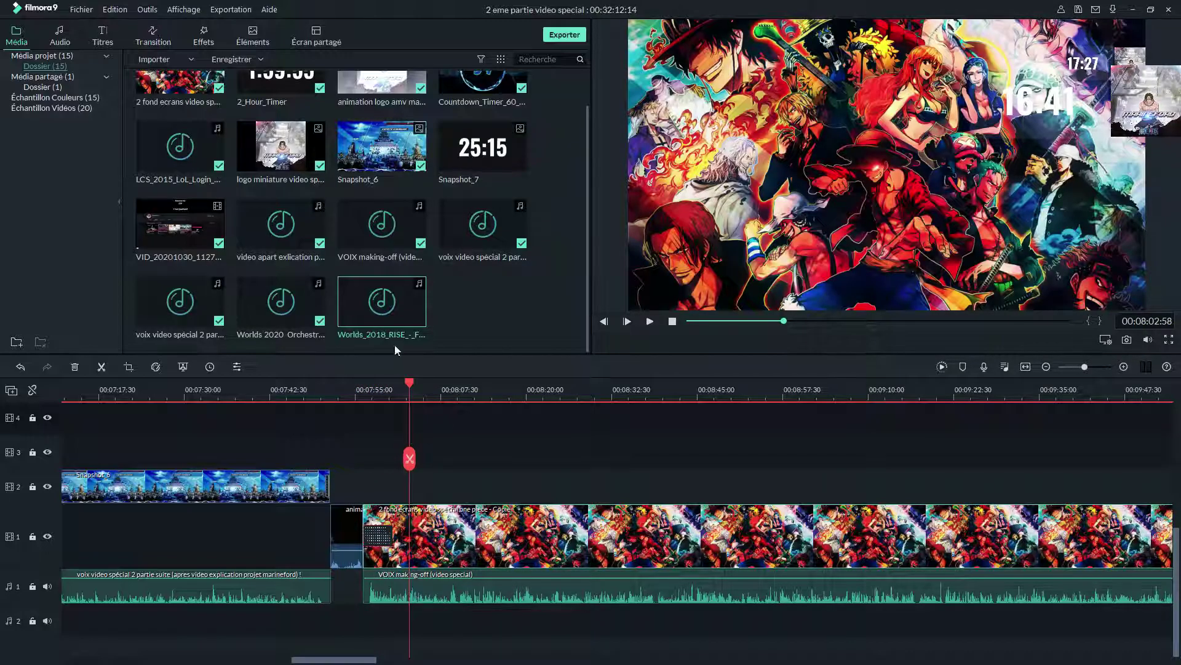
# Step: Try the Default Lowerthird title at the playhead, then delete it with Effacer
pyautogui.click(102, 37)
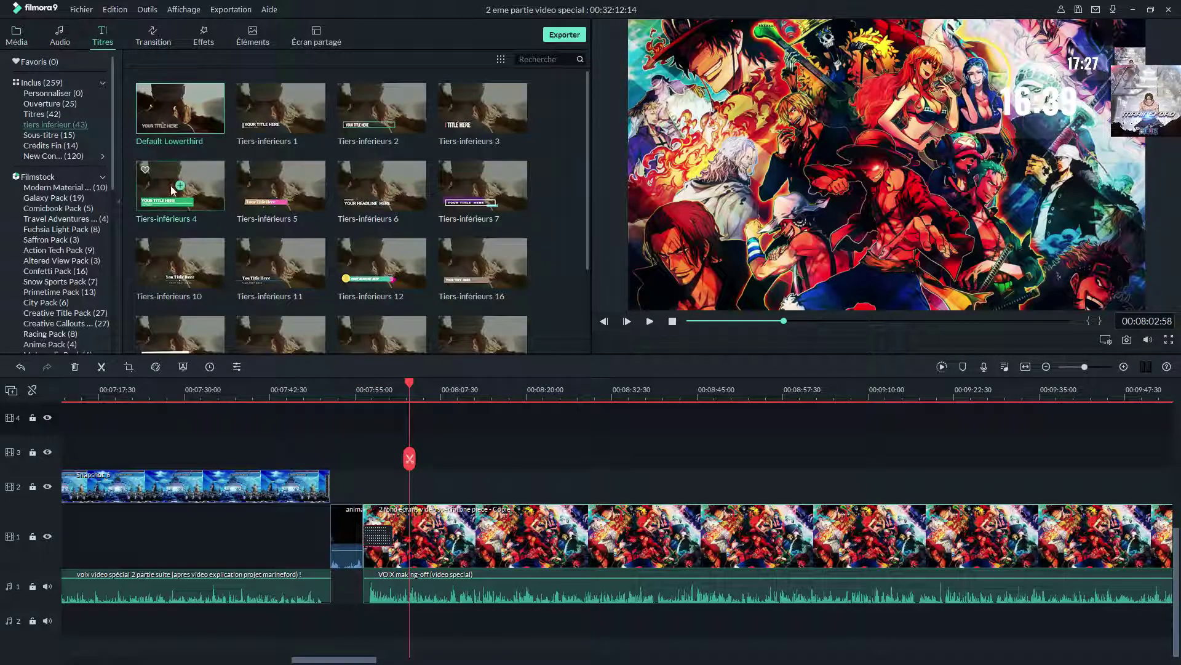
pyautogui.moveTo(196, 122); pyautogui.dragTo(393, 497)
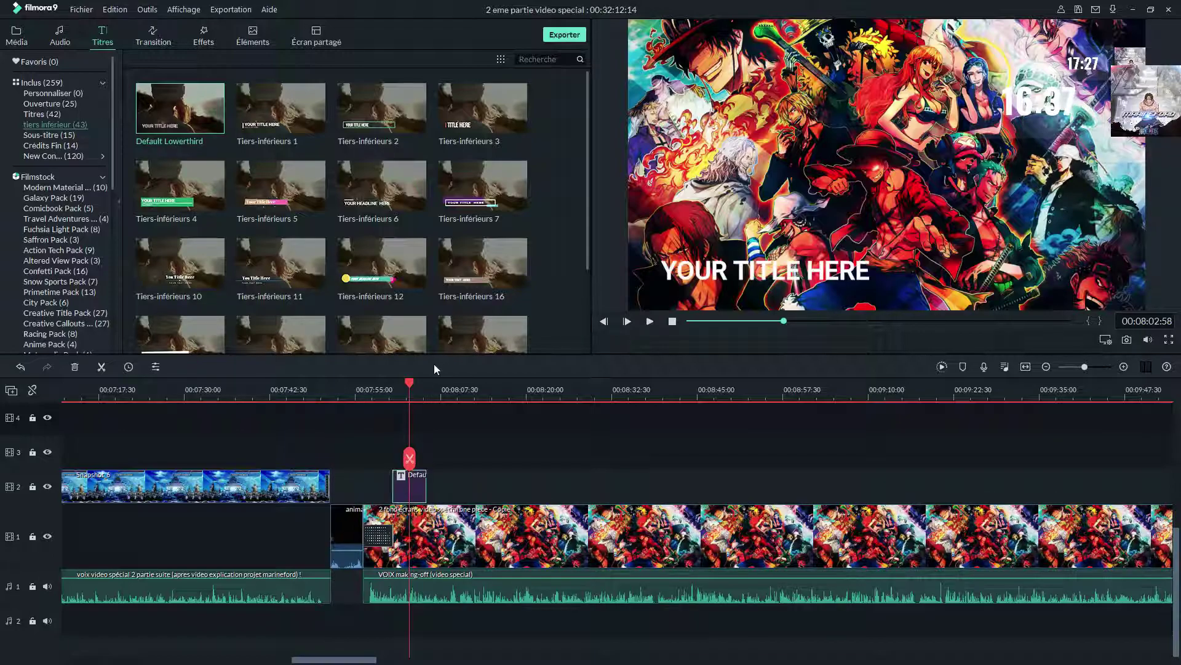
pyautogui.rightClick(423, 488)
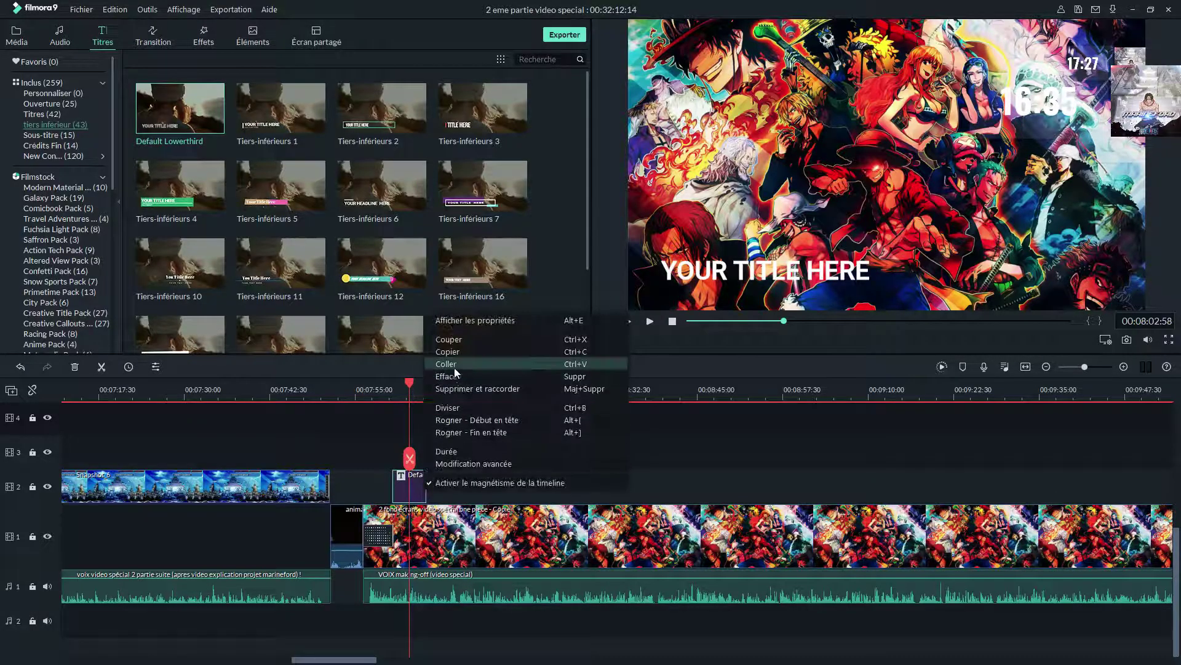
pyautogui.click(435, 373)
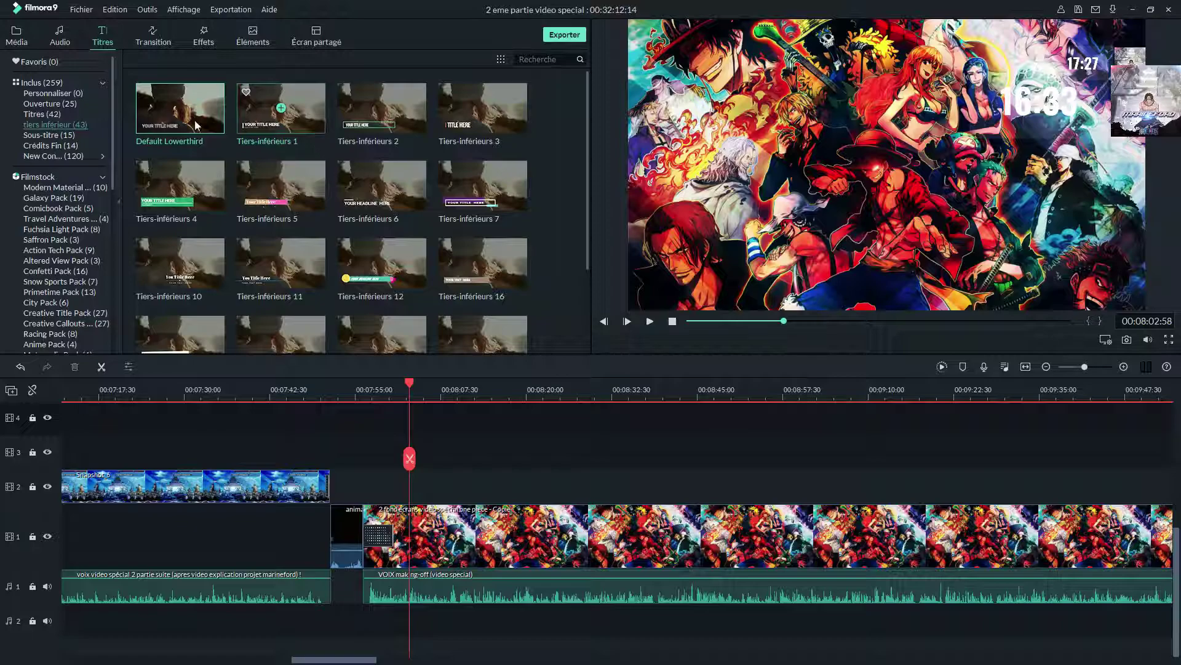
# Step: Show the New LowerThirds collection, then try New LowerThirds 1 on the timeline and remove it
pyautogui.click(58, 155)
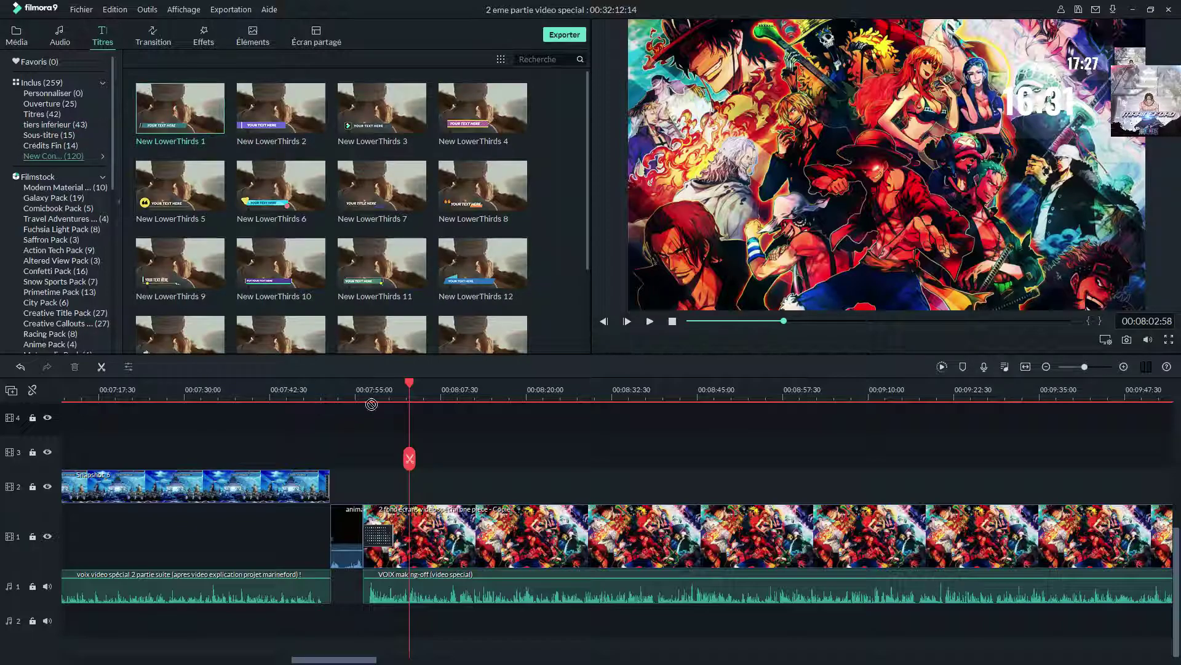
pyautogui.moveTo(372, 405); pyautogui.dragTo(412, 481)
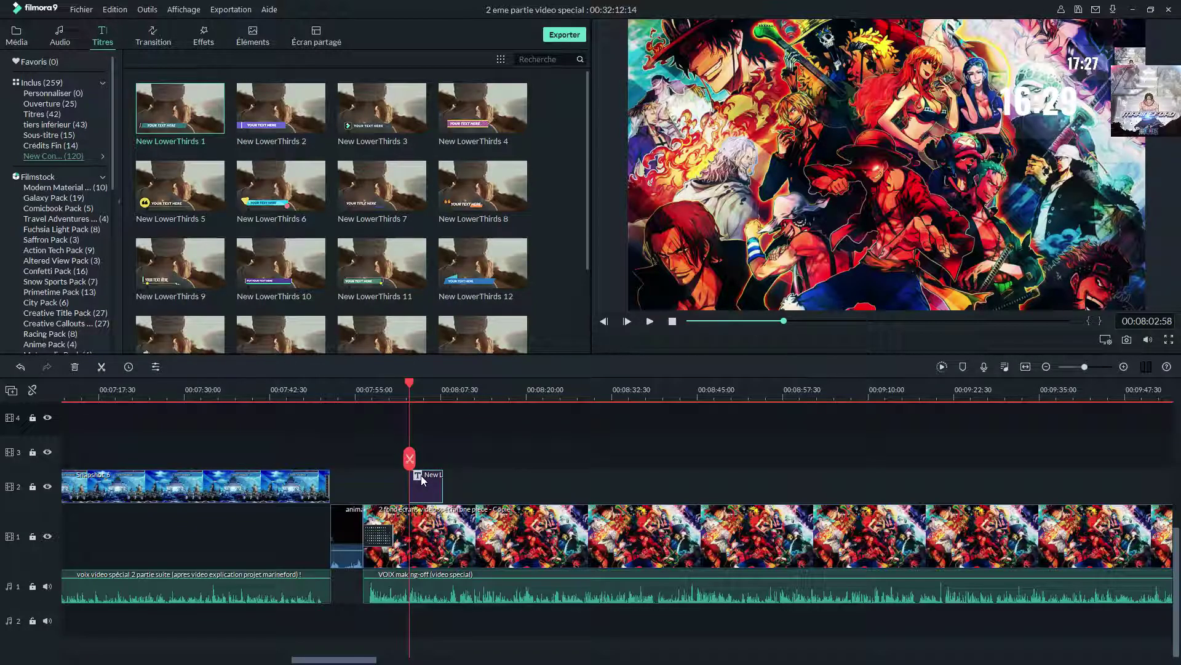
pyautogui.rightClick(420, 480)
pyautogui.click(455, 531)
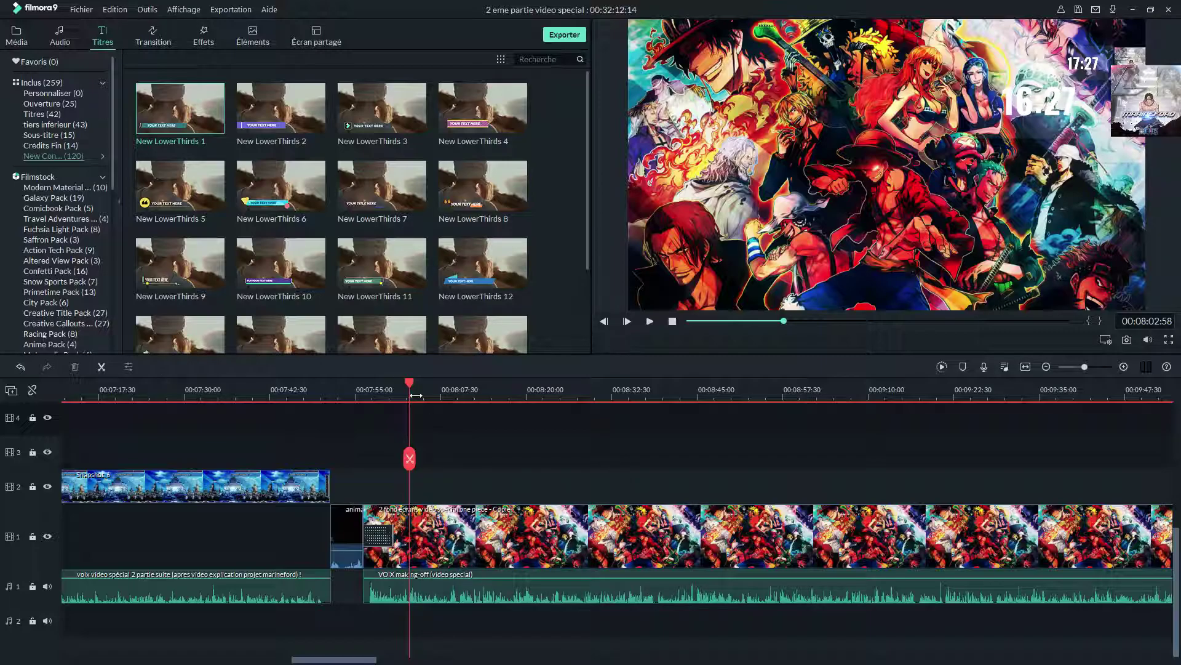
pyautogui.moveTo(416, 395); pyautogui.dragTo(1044, 455)
pyautogui.moveTo(1087, 368); pyautogui.dragTo(1078, 368)
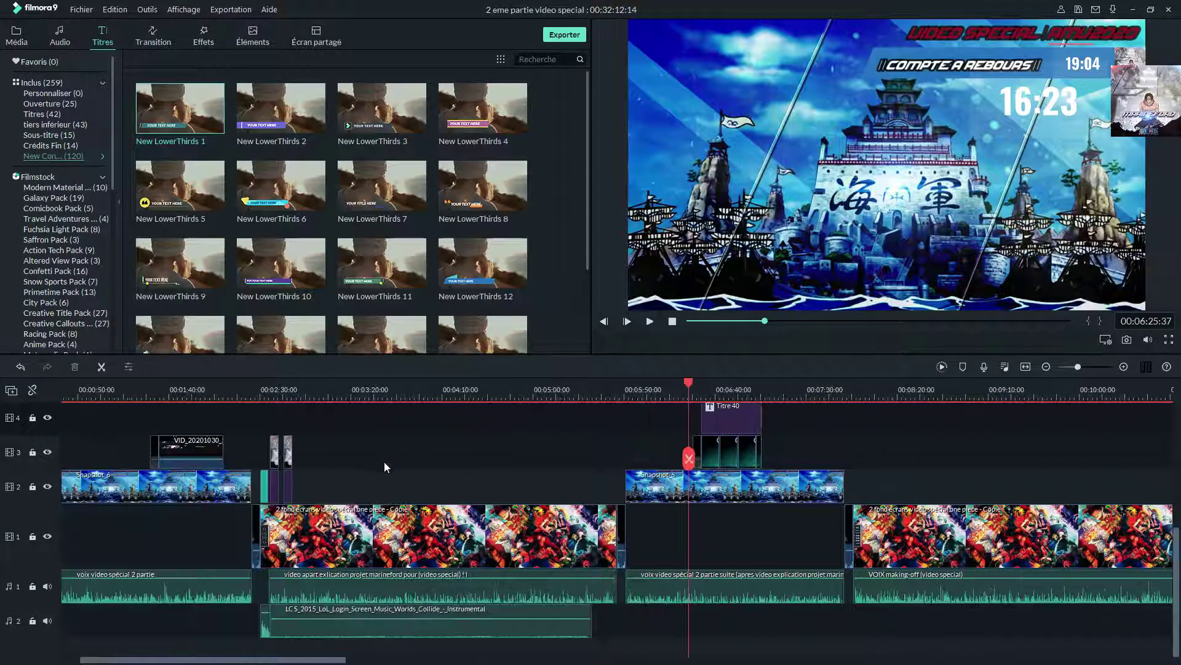
# Step: Copy the EN COMPAGNIE DE LA LFCDE title clip and paste it at about 00:08:11
pyautogui.moveTo(689, 384); pyautogui.dragTo(290, 384)
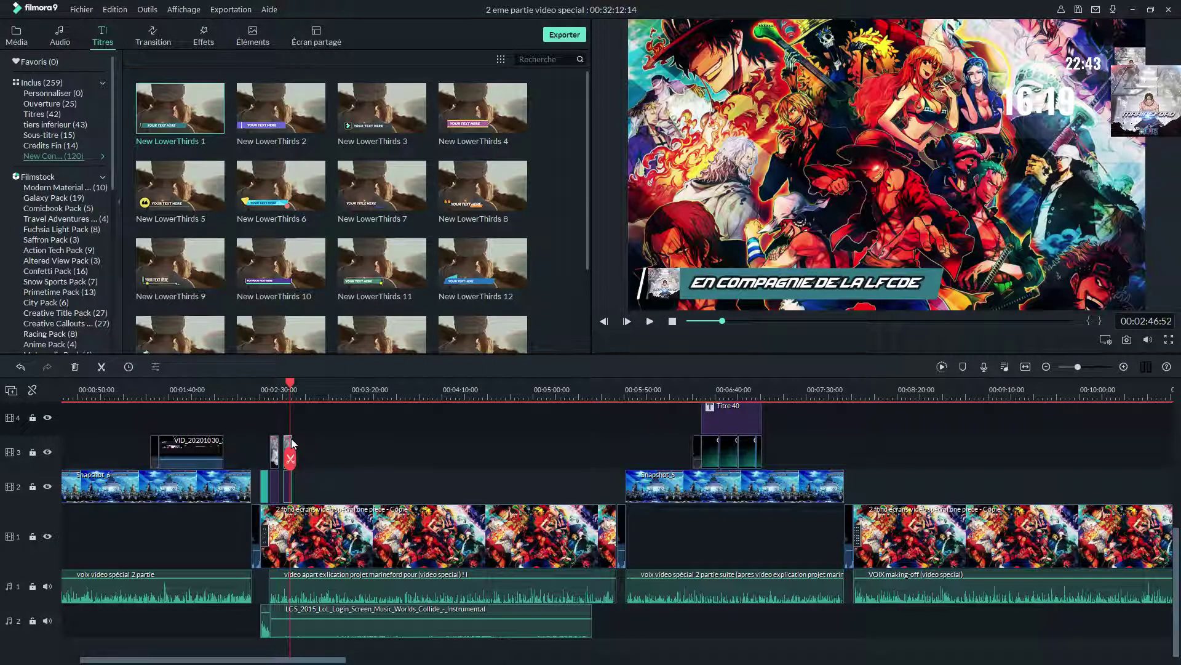
pyautogui.rightClick(288, 439)
pyautogui.click(320, 460)
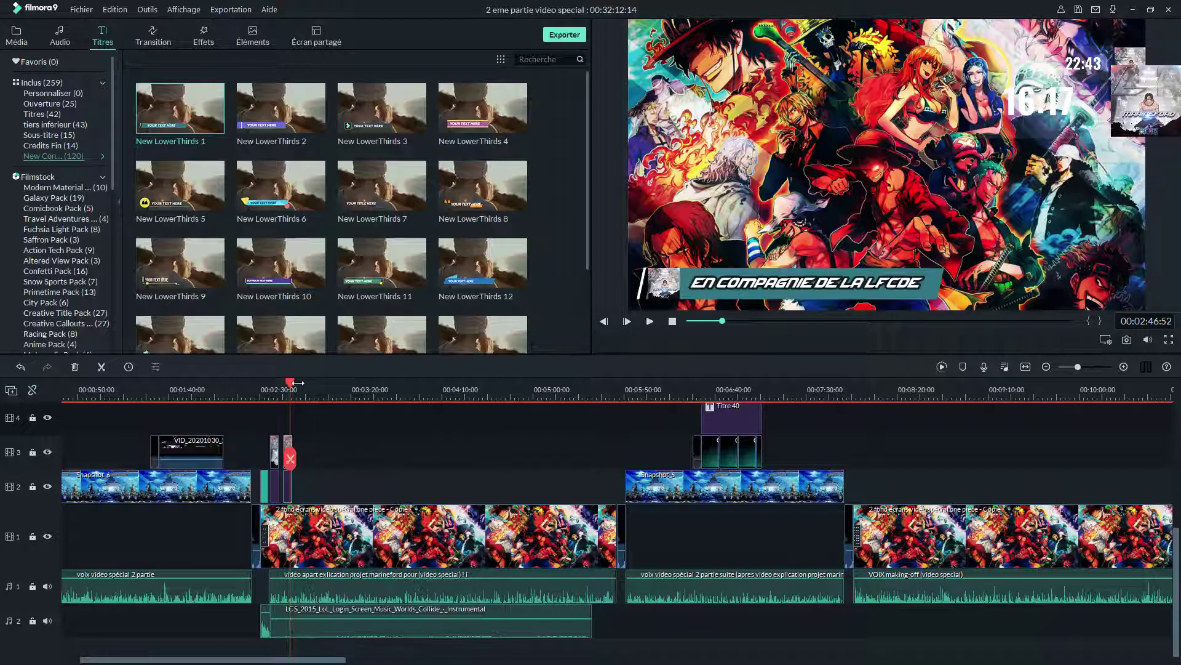
pyautogui.moveTo(300, 394); pyautogui.dragTo(883, 495)
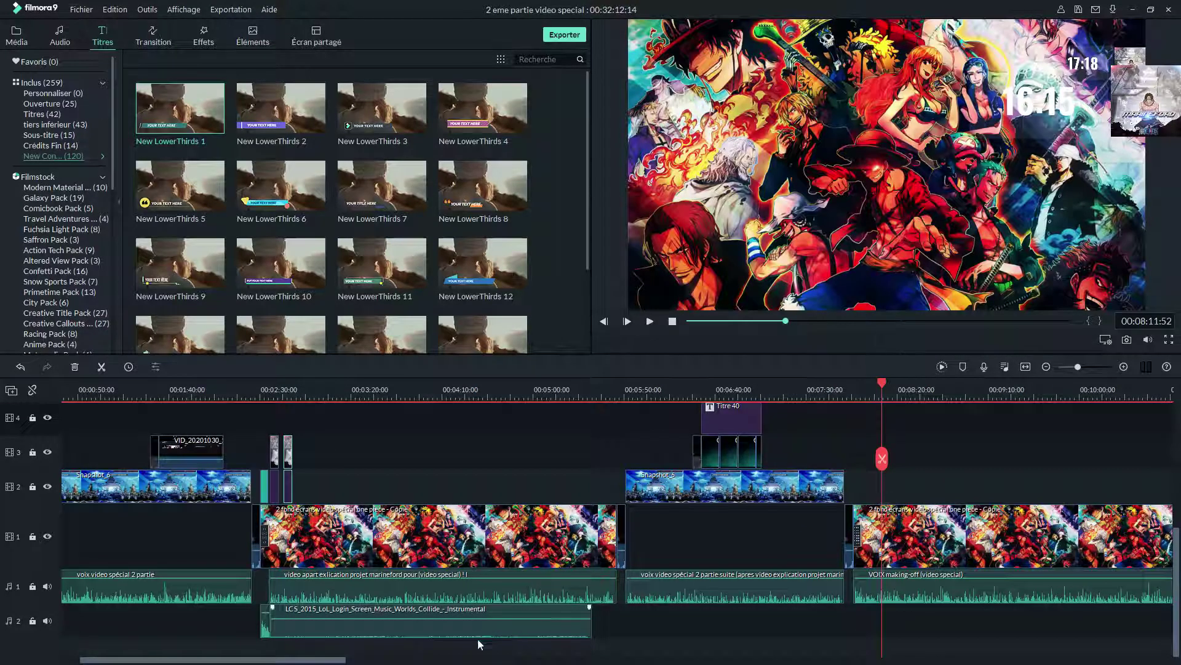
pyautogui.hscroll(3, 480, 644)
pyautogui.rightClick(627, 485)
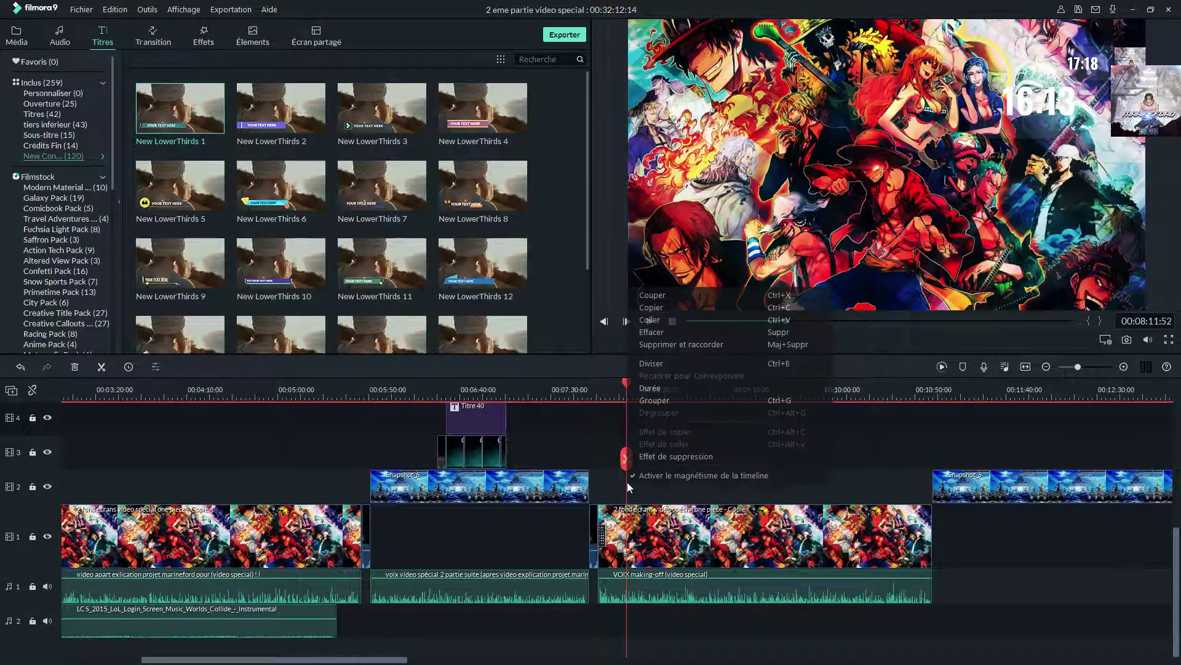
pyautogui.click(658, 319)
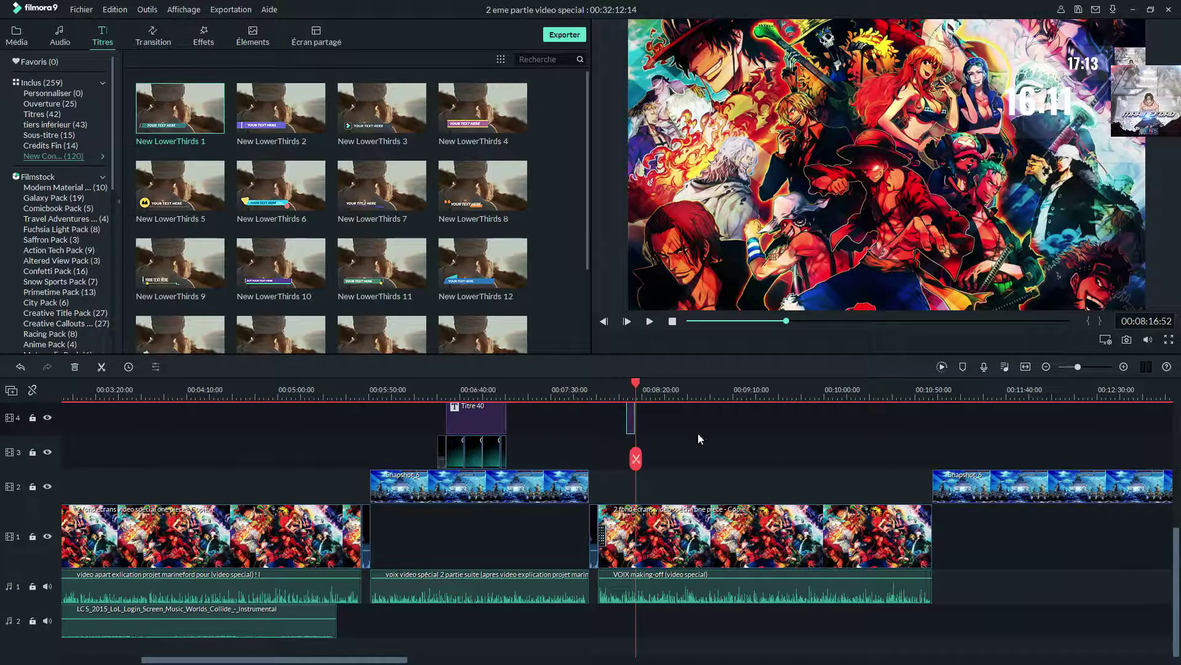
pyautogui.moveTo(1177, 550); pyautogui.dragTo(1178, 504)
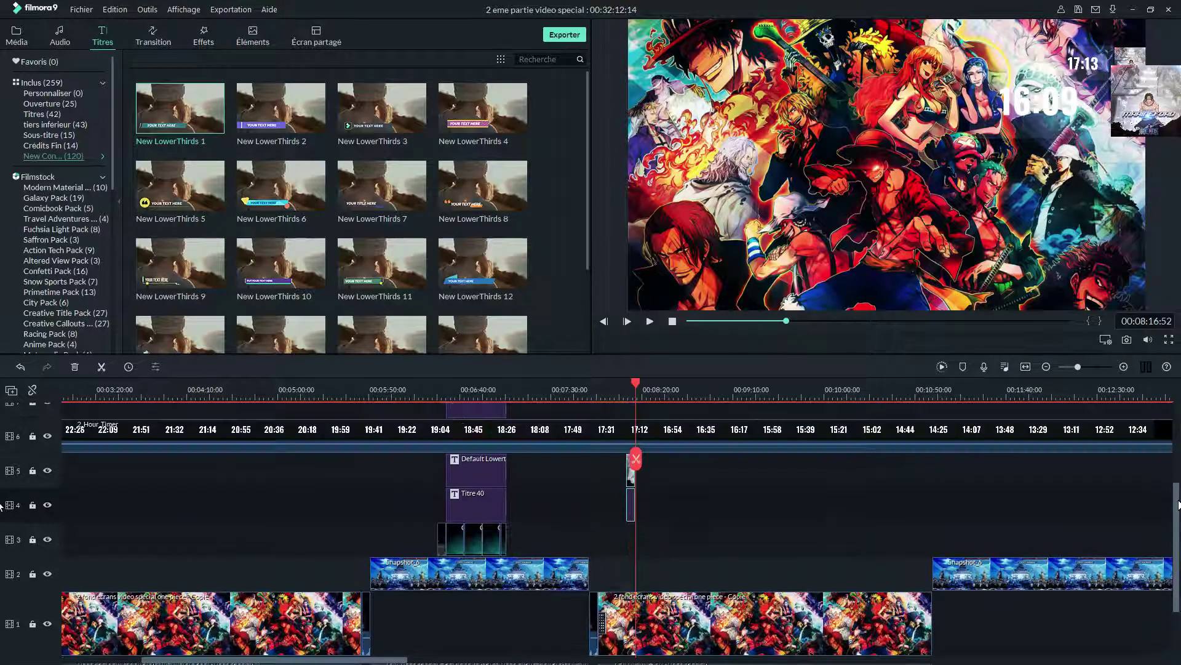
# Step: Drag the pasted title onto track 3 at the VOIX making-off start, then select it
pyautogui.moveTo(635, 481); pyautogui.dragTo(608, 548)
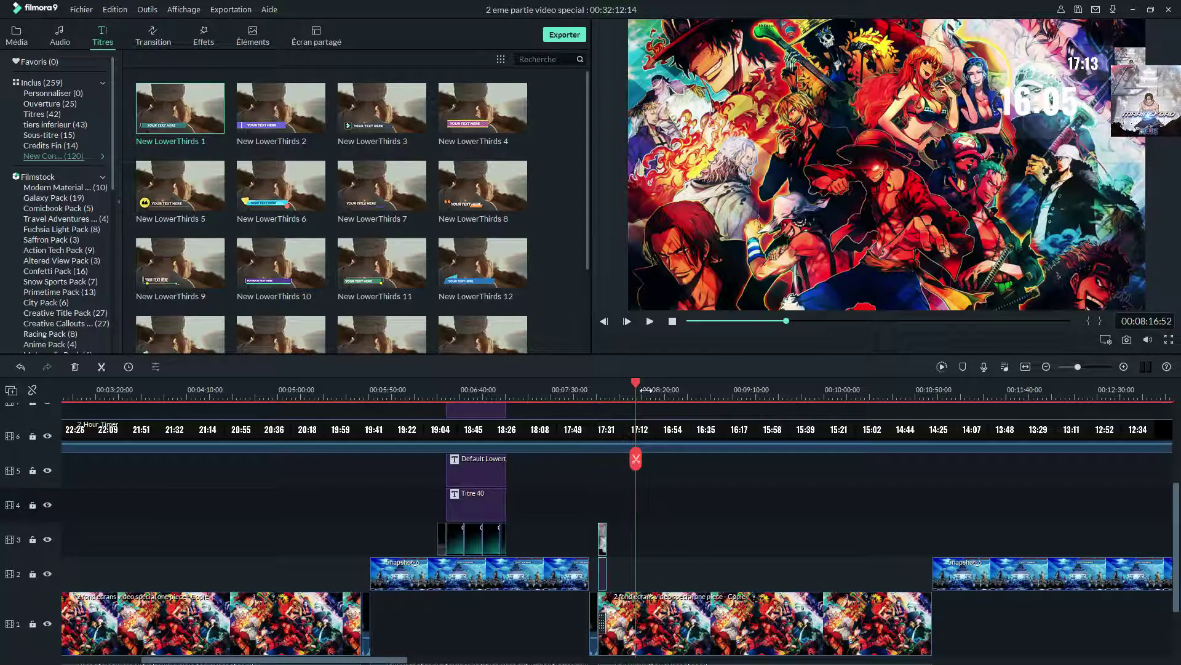
pyautogui.moveTo(635, 382); pyautogui.dragTo(602, 398)
pyautogui.click(602, 541)
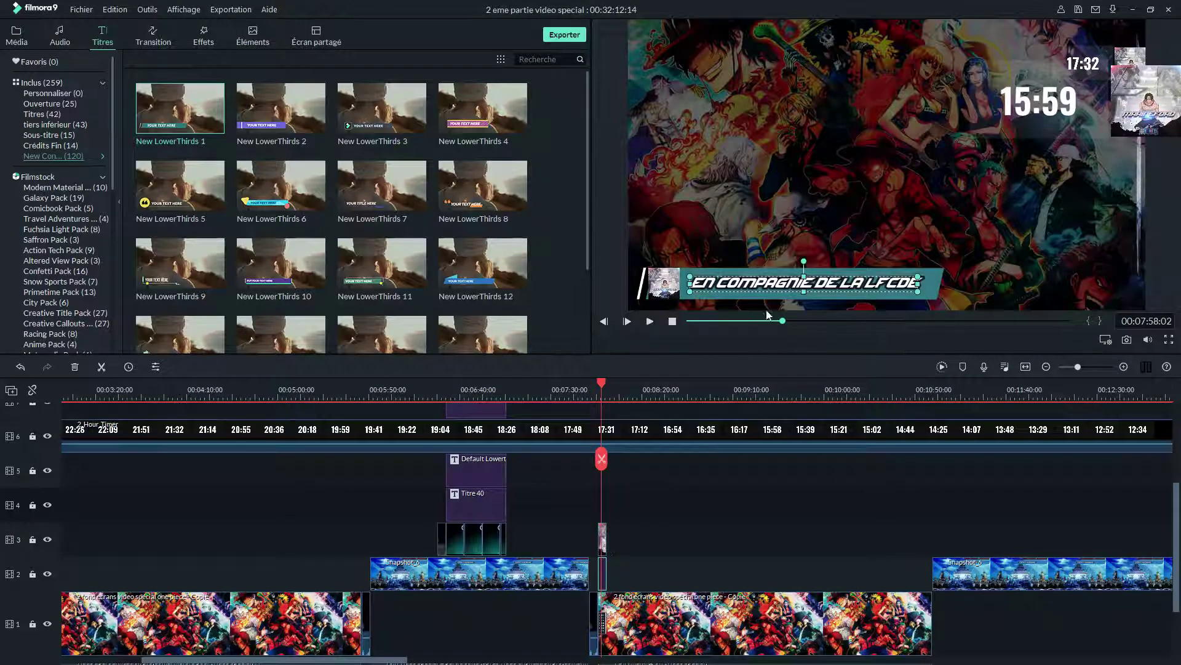
# Step: Open the duplicated title's text editor and keep its NFS font
pyautogui.doubleClick(770, 283)
pyautogui.moveTo(302, 112); pyautogui.dragTo(200, 110)
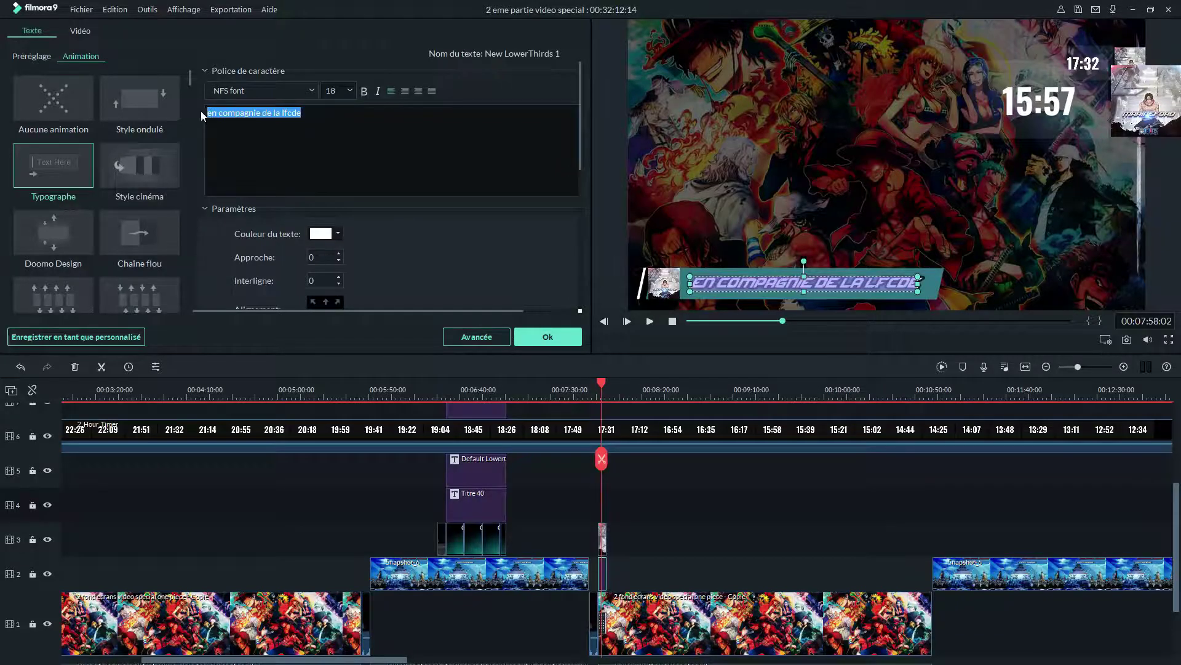
pyautogui.click(312, 94)
pyautogui.click(312, 94)
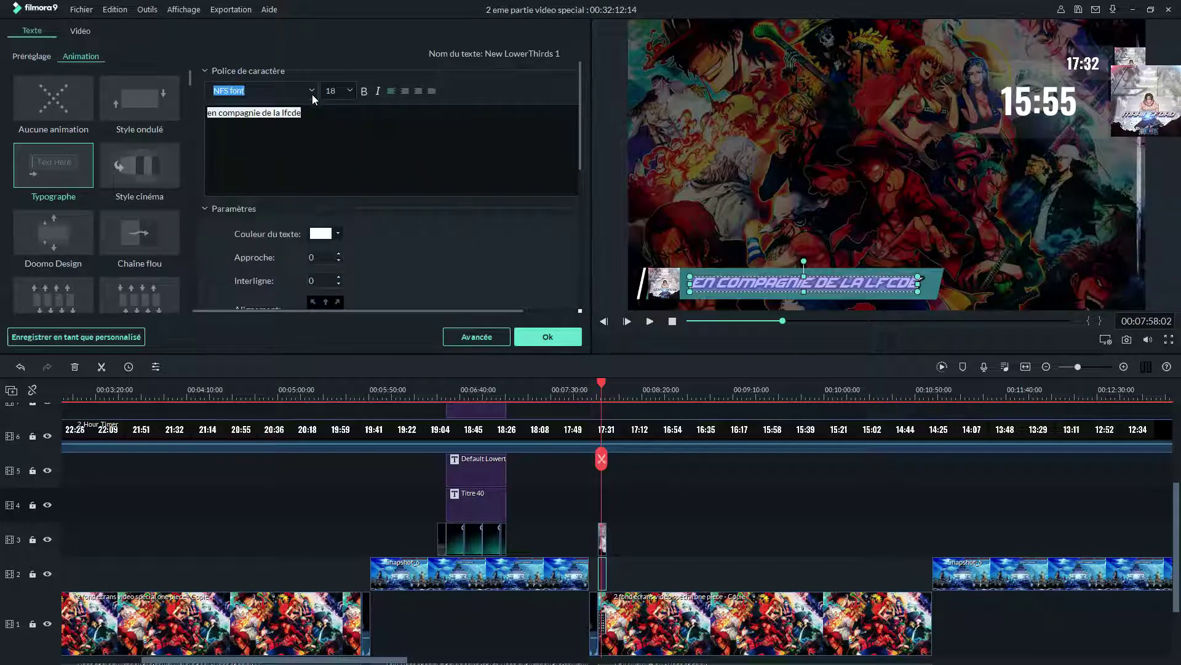
pyautogui.click(323, 126)
# Step: Replace the old wording with 'voici le making-off de cette video special'
pyautogui.moveTo(301, 113); pyautogui.dragTo(197, 116)
pyautogui.press('BackSpace')
pyautogui.write('v')
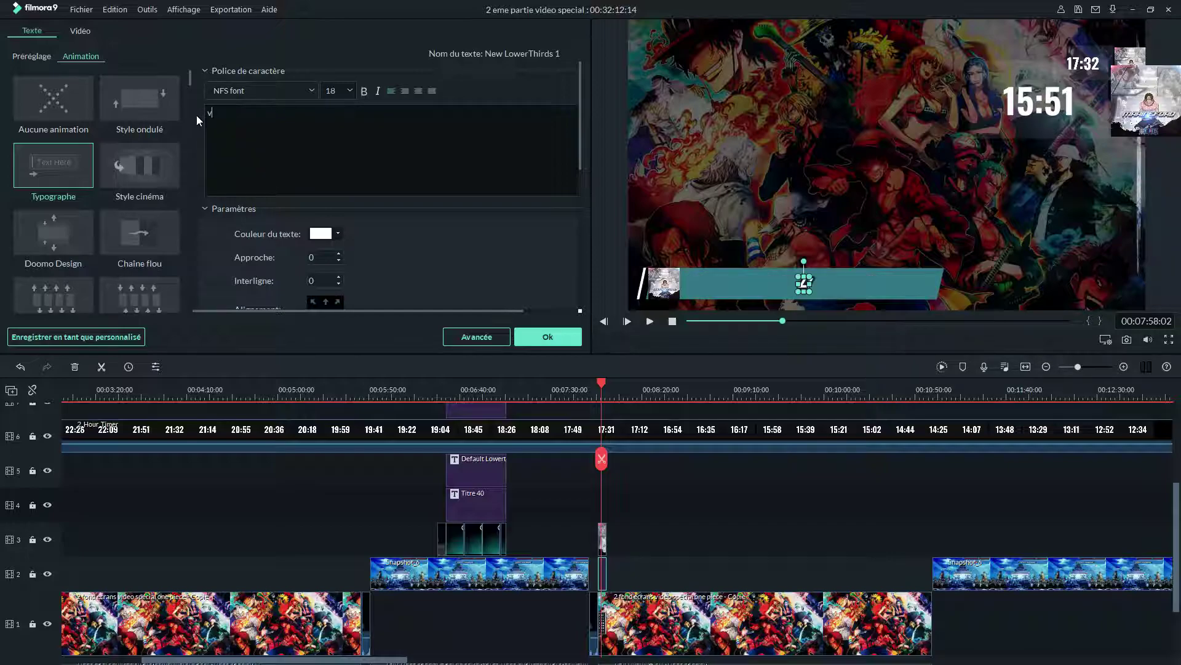
pyautogui.write('oici la')
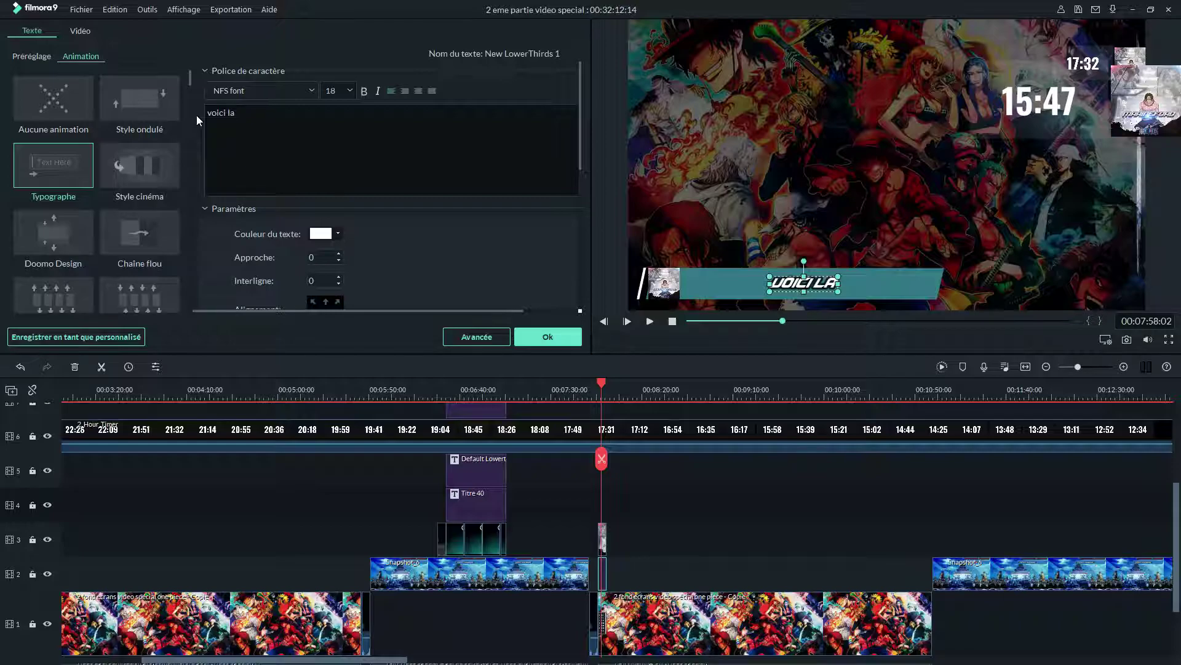
pyautogui.press('BackSpace')
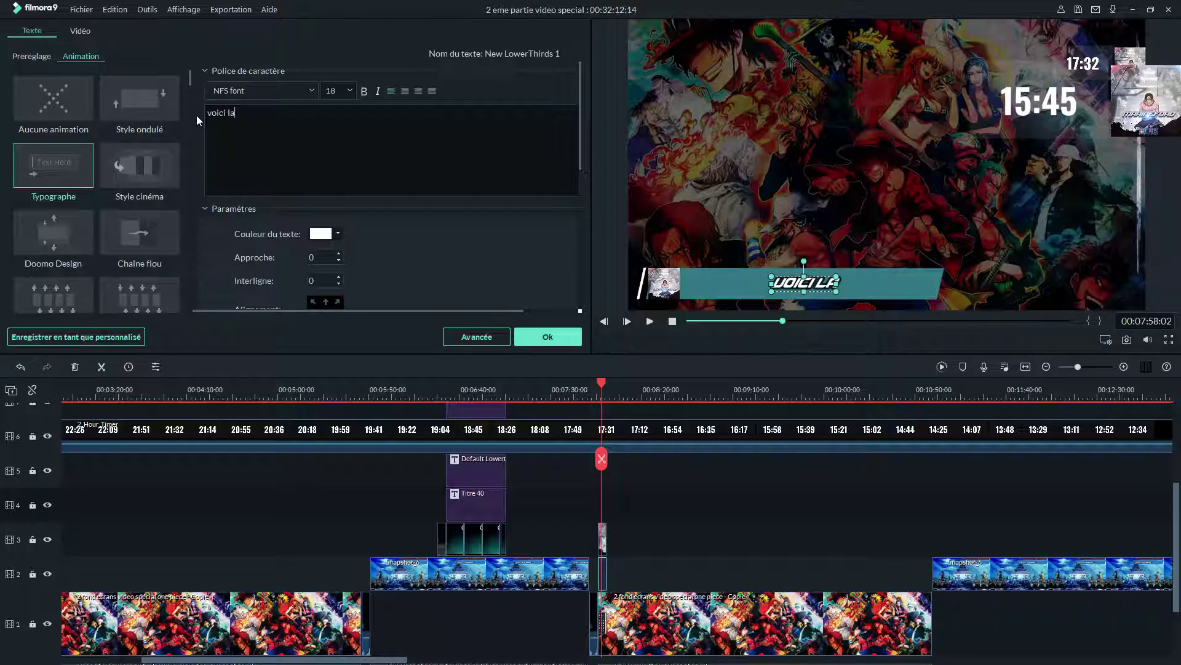
pyautogui.press('BackSpace')
pyautogui.write('e')
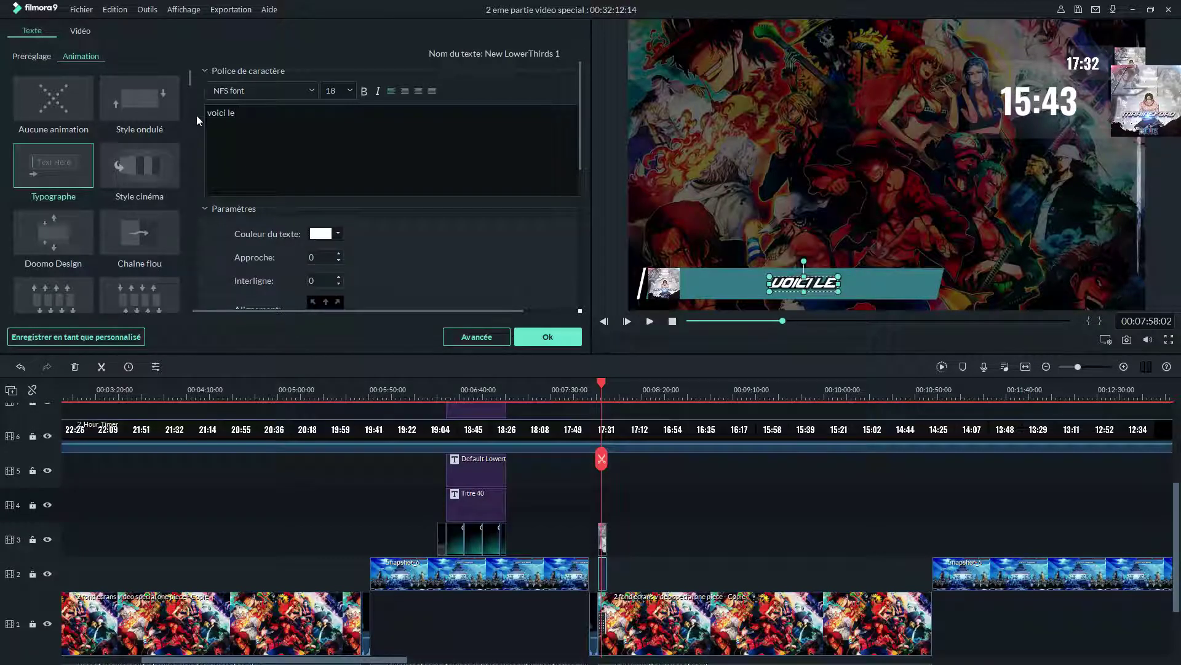
pyautogui.write(' making')
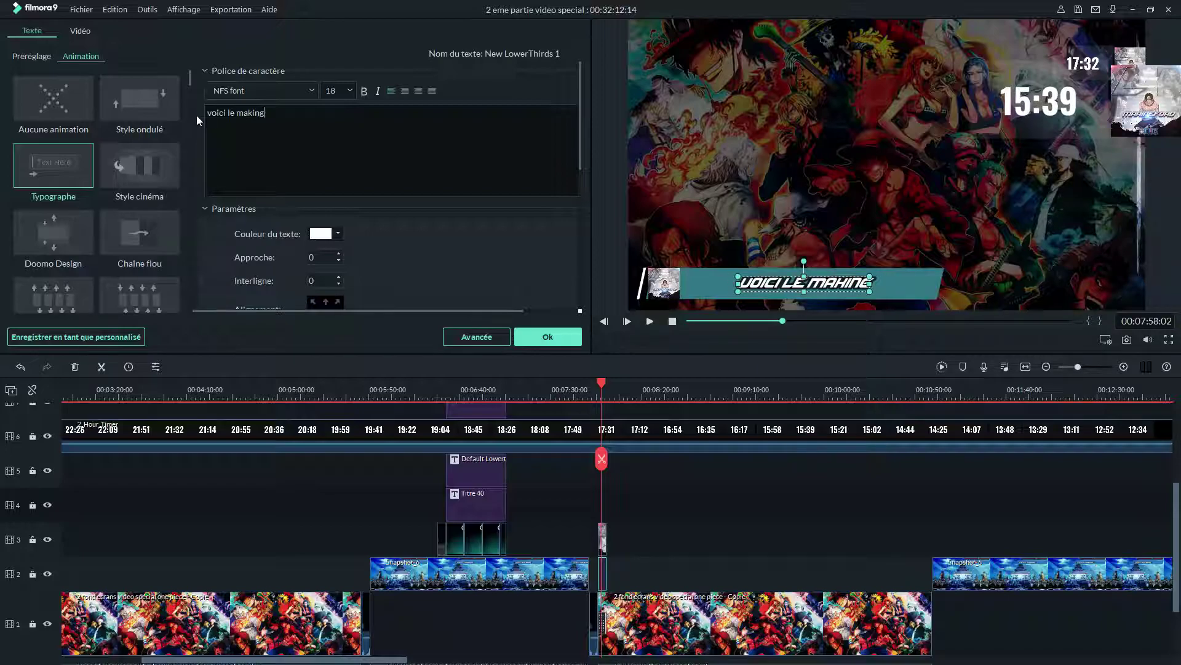
pyautogui.write('-off')
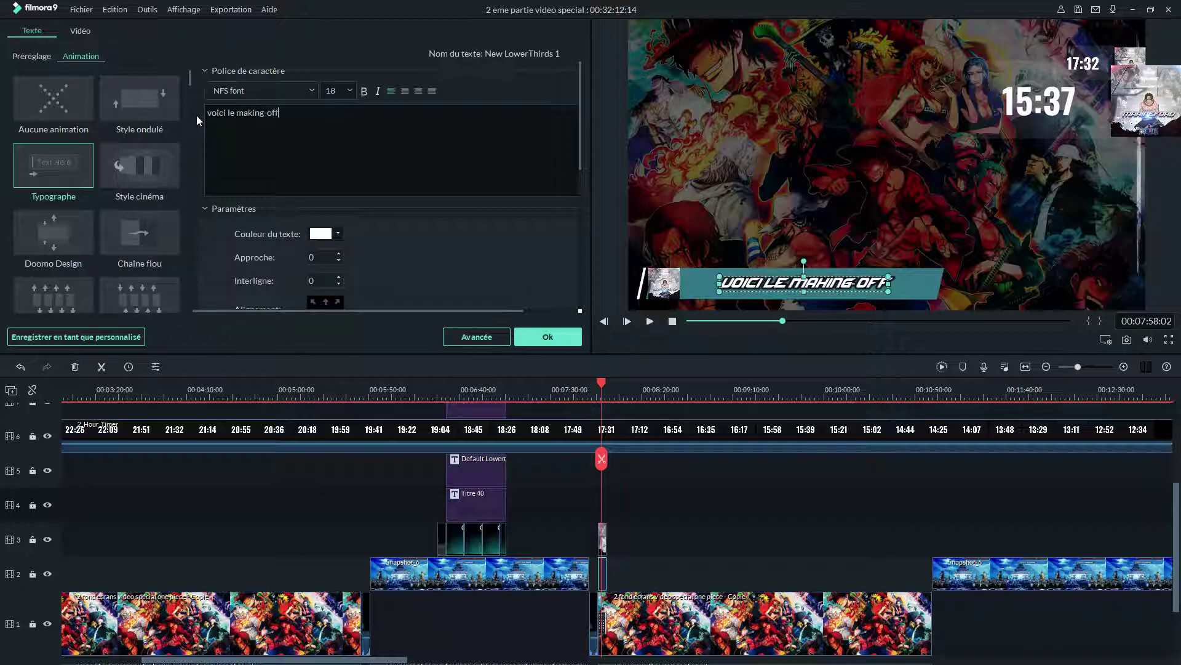
pyautogui.write(' d')
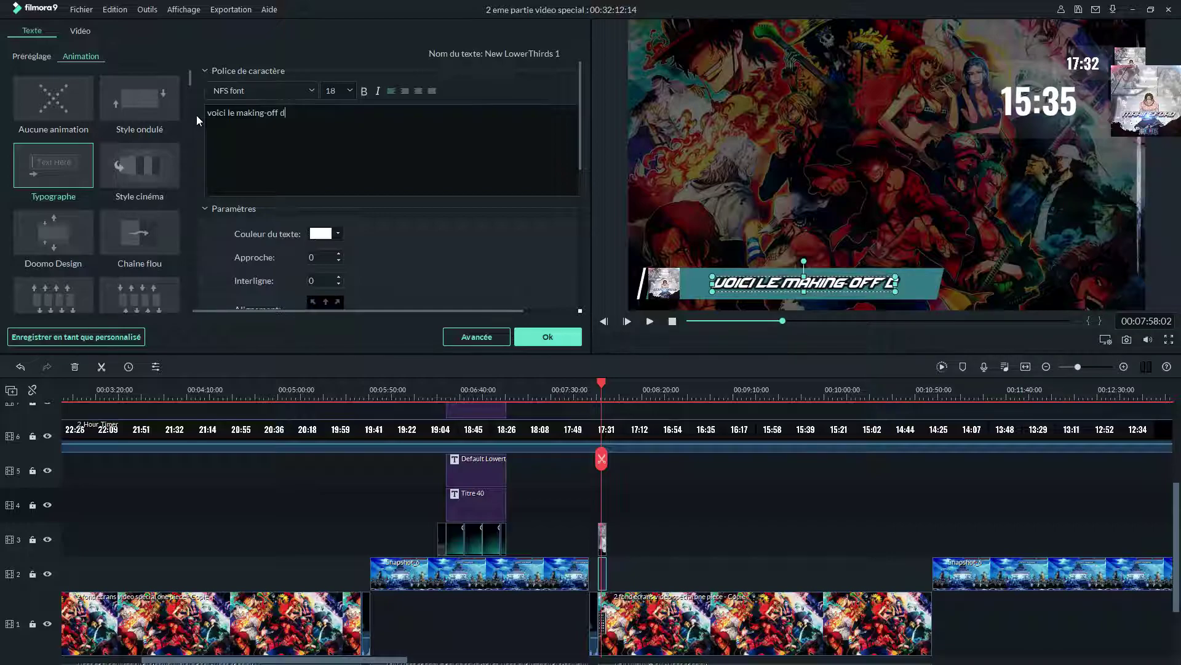
pyautogui.write('ecette')
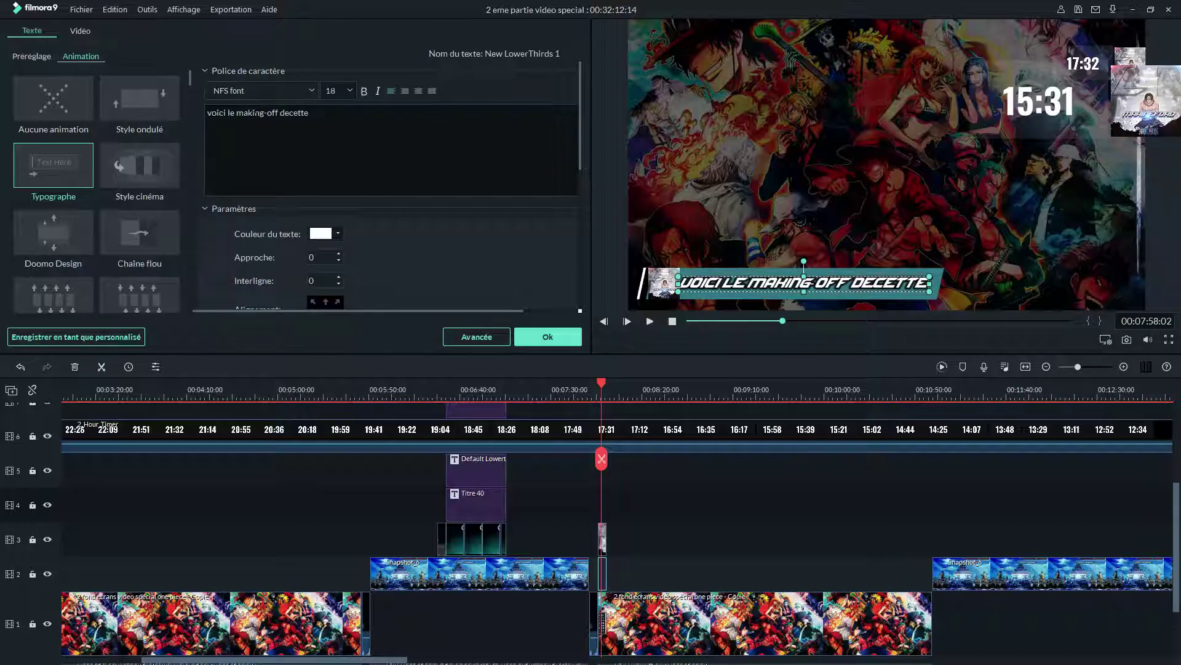
pyautogui.click(290, 113)
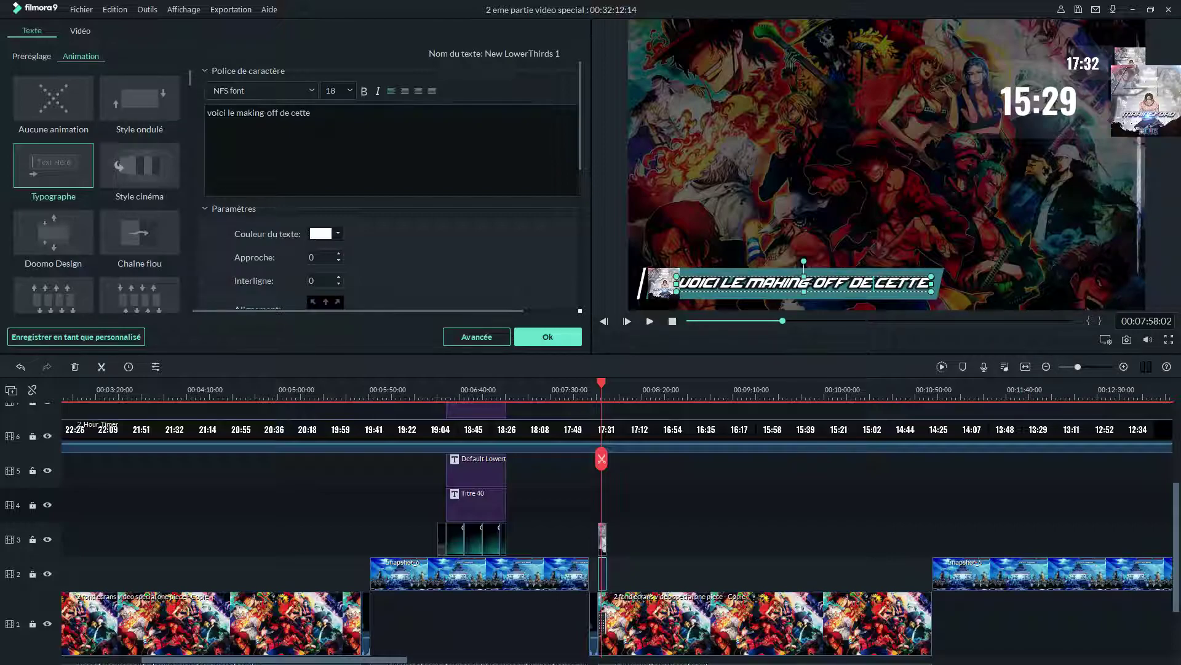
pyautogui.write('v')
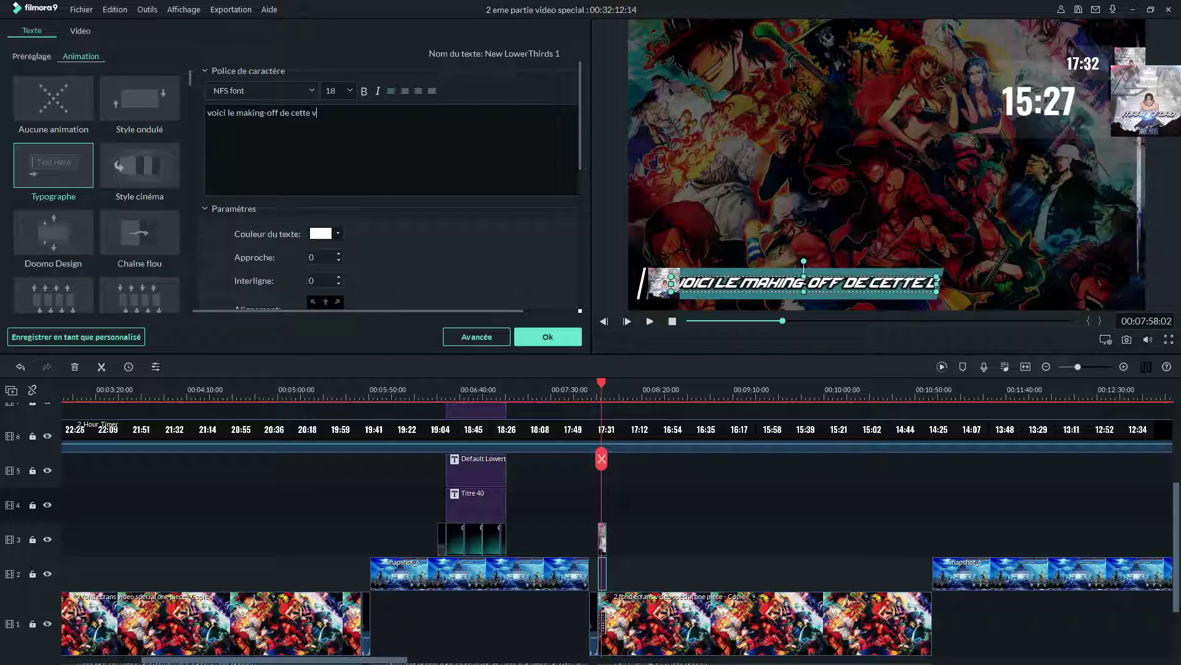
pyautogui.write('ideo s')
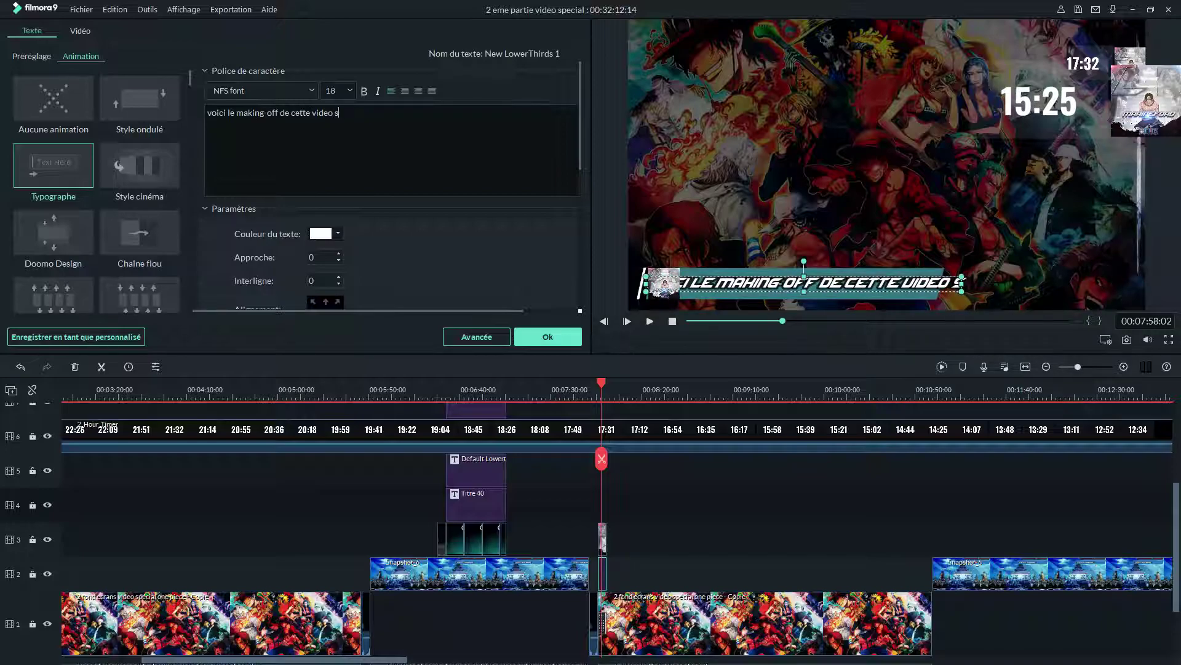
pyautogui.write('pecial')
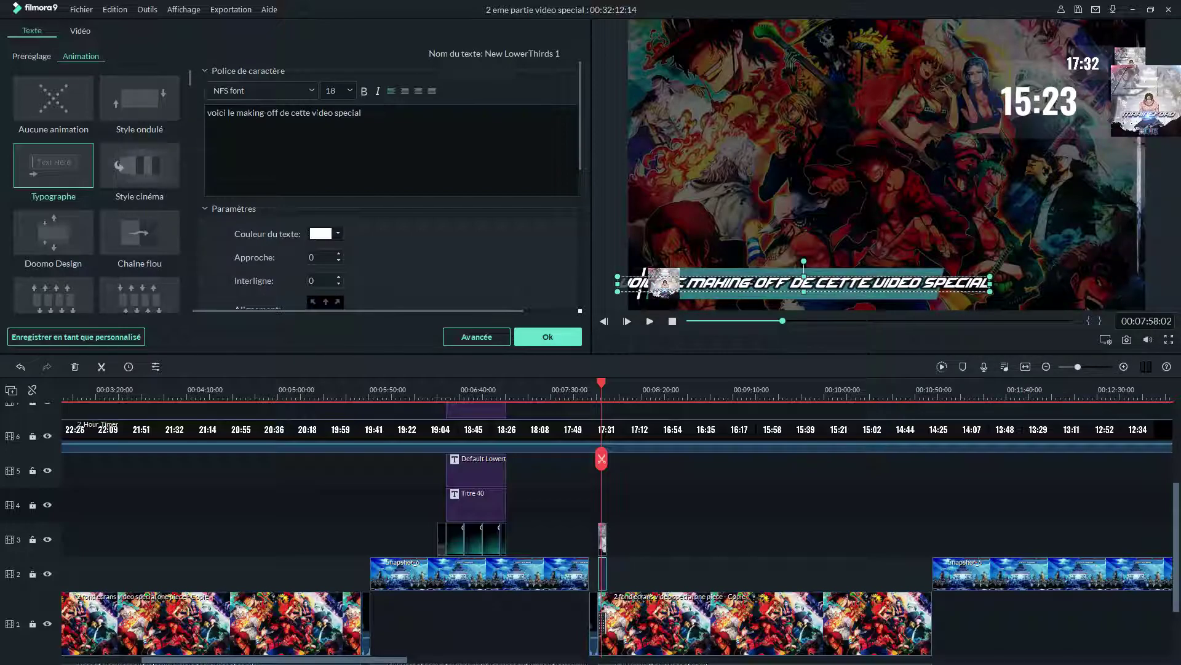
pyautogui.moveTo(363, 113); pyautogui.dragTo(208, 113)
# Step: Set the lower-third font size to 12, nudge the text right, and confirm with Ok
pyautogui.click(349, 91)
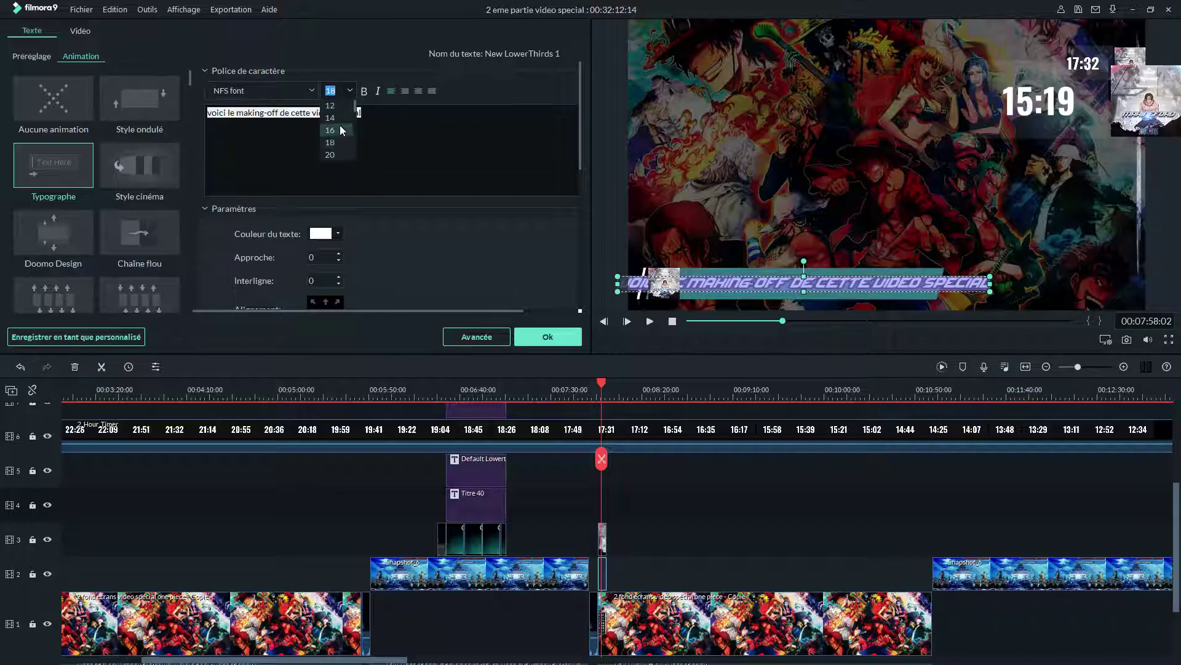
pyautogui.click(336, 117)
pyautogui.click(351, 91)
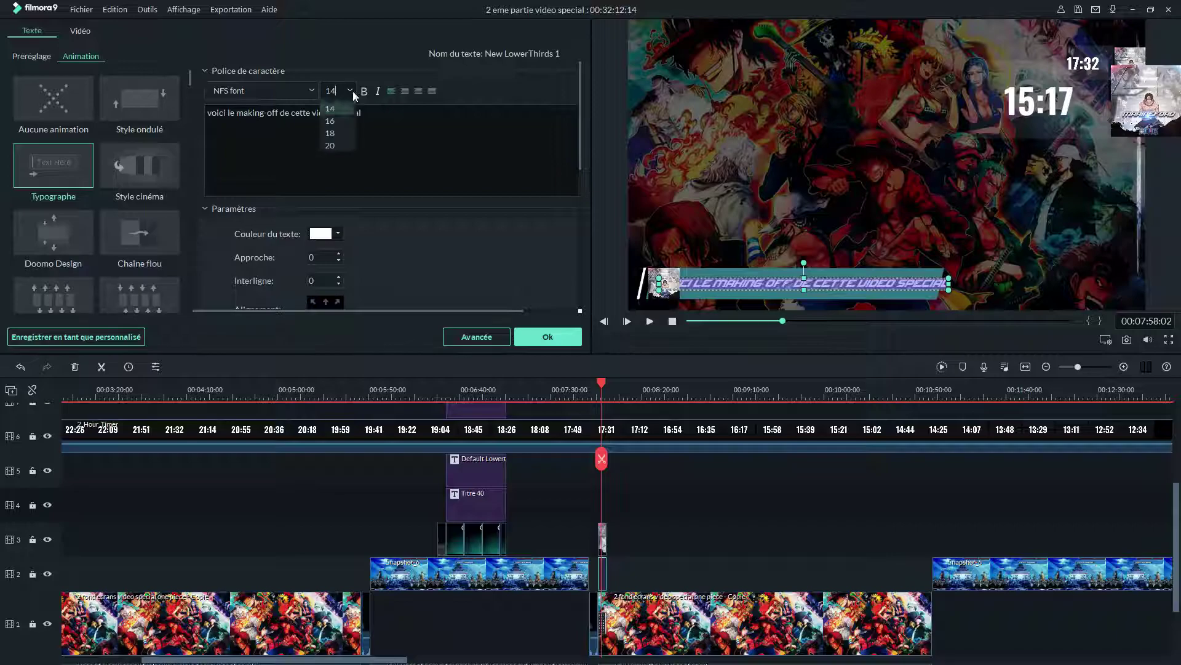
pyautogui.click(347, 105)
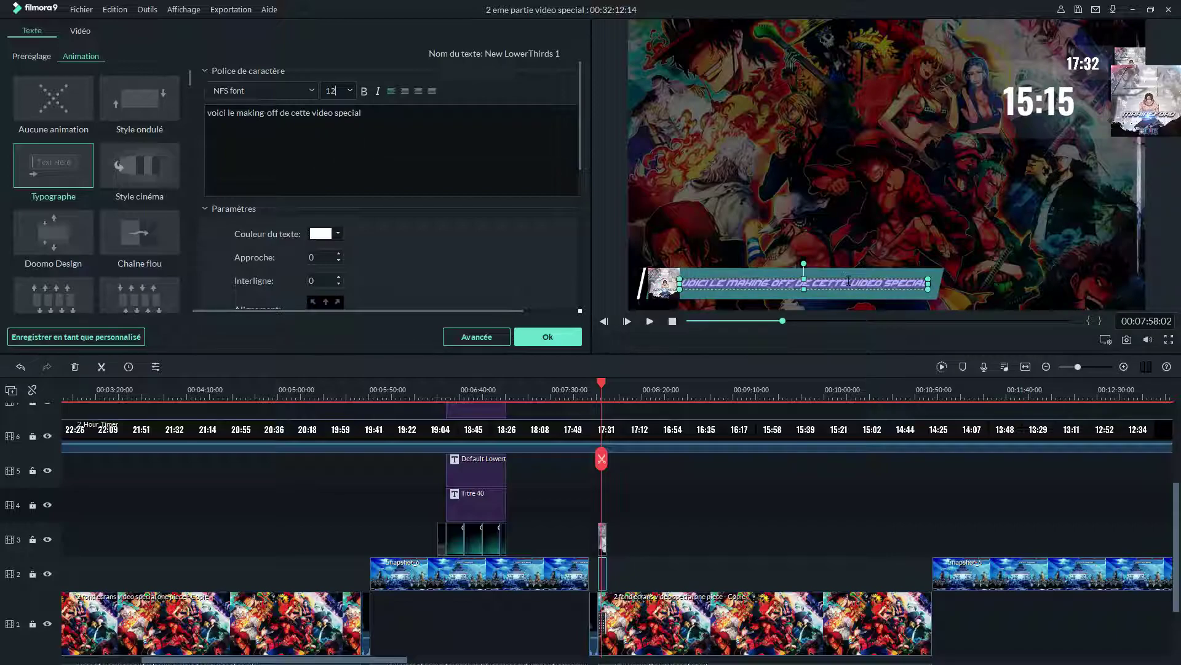
pyautogui.moveTo(848, 279); pyautogui.dragTo(853, 272)
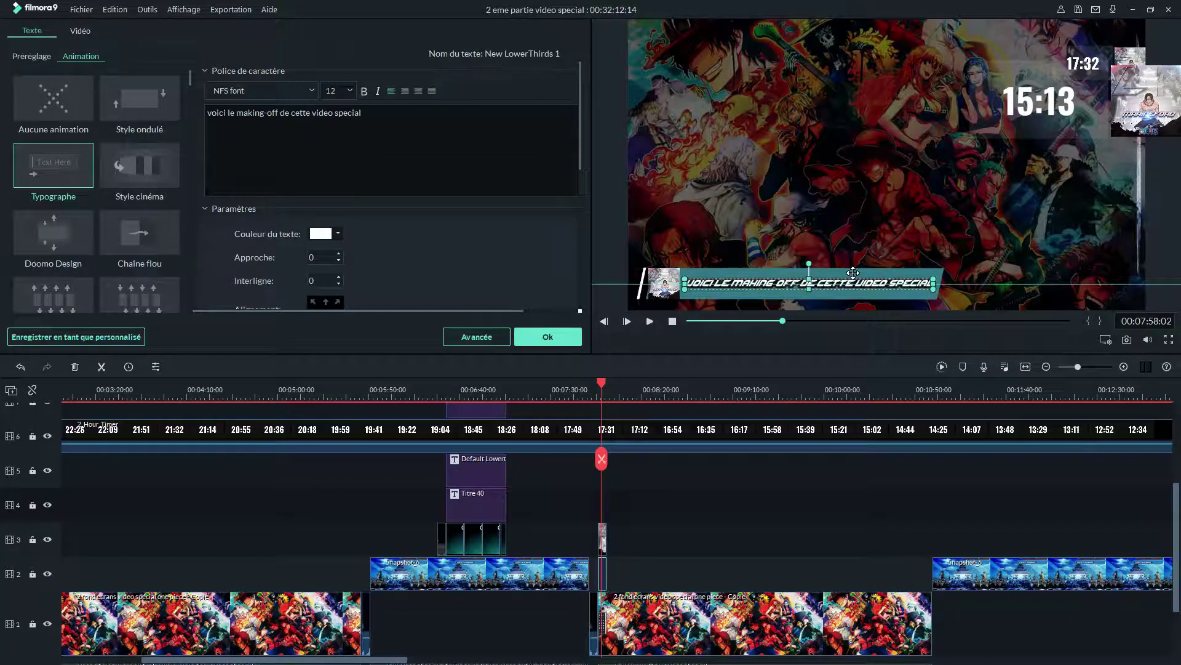
pyautogui.click(353, 89)
pyautogui.click(350, 113)
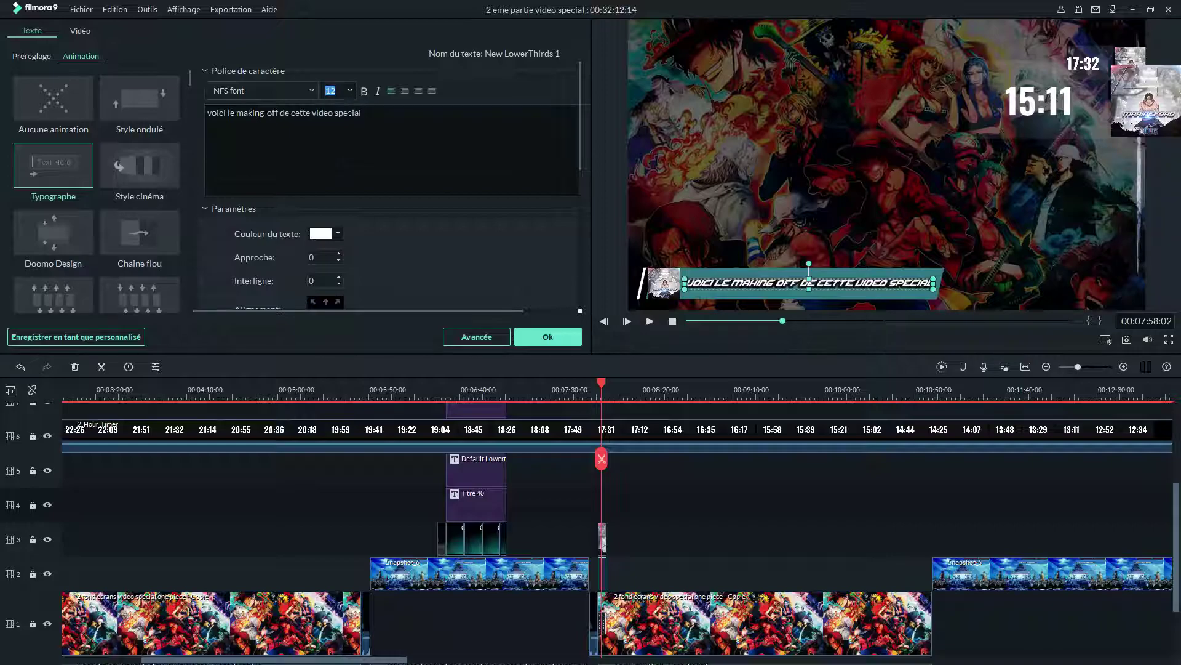
pyautogui.click(349, 91)
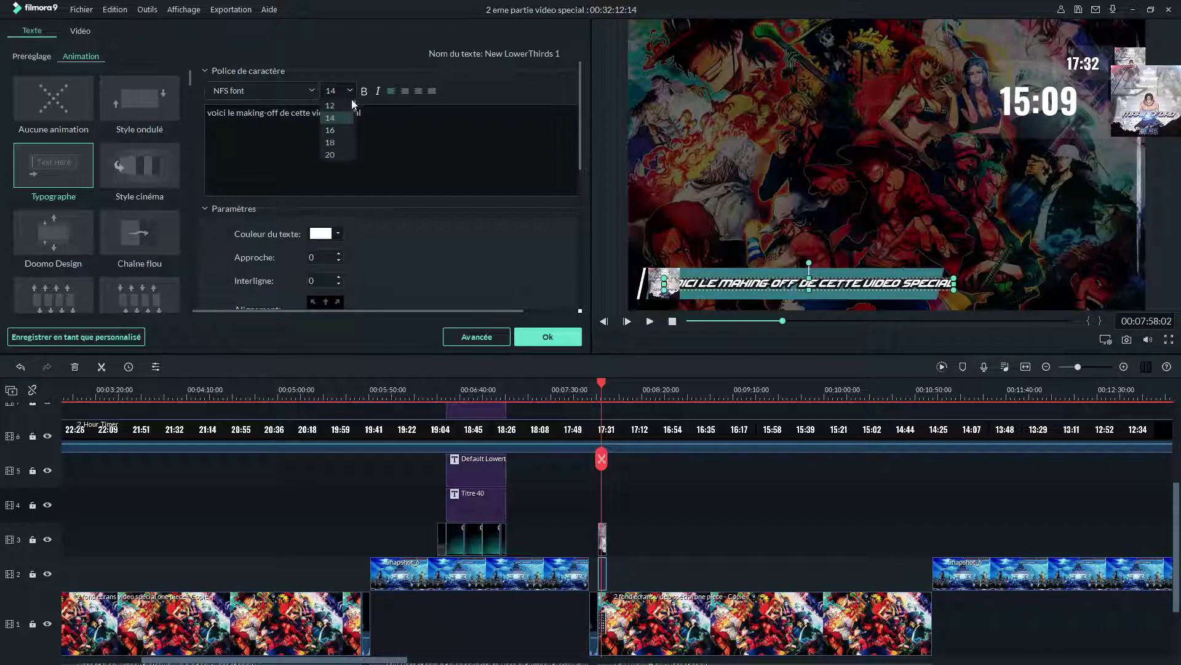
pyautogui.write('12')
pyautogui.press('Return')
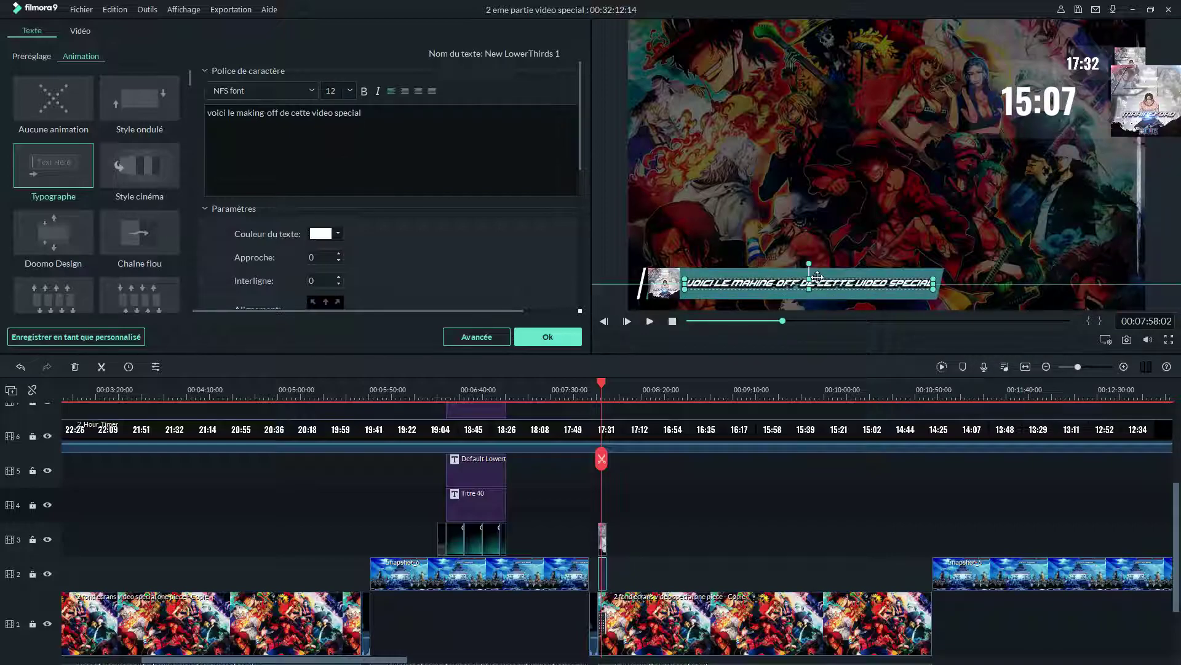
pyautogui.click(557, 338)
# Step: Copy the edited lower-third clip on track 3 and paste the copy at the playhead
pyautogui.click(602, 539)
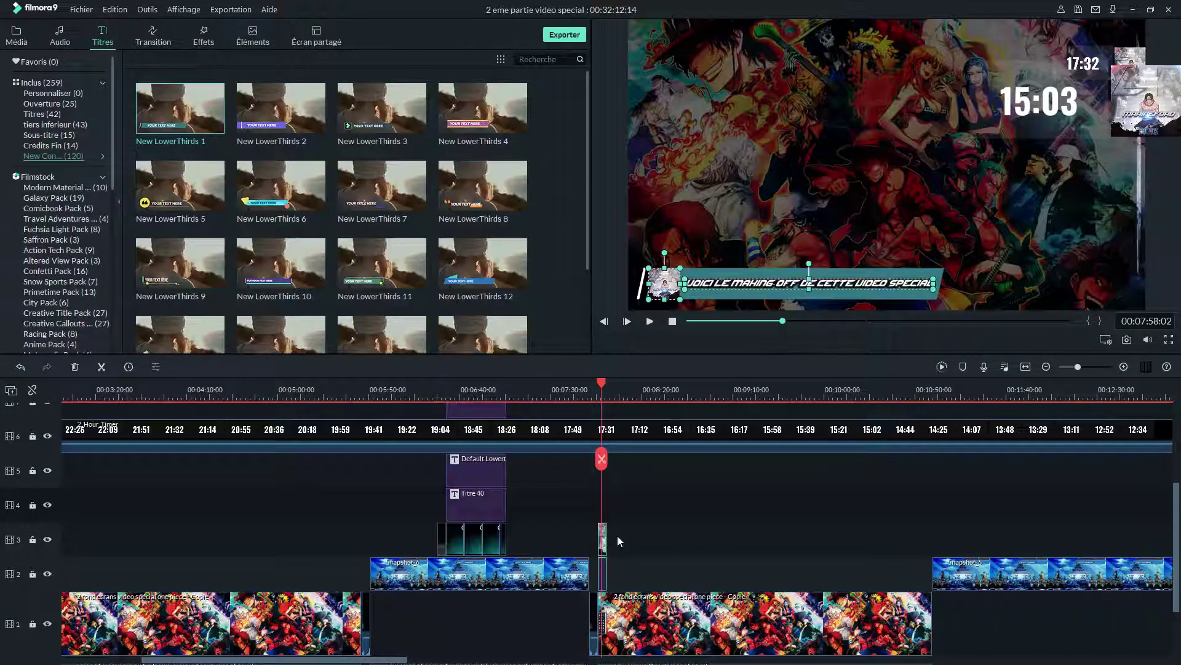
pyautogui.rightClick(603, 540)
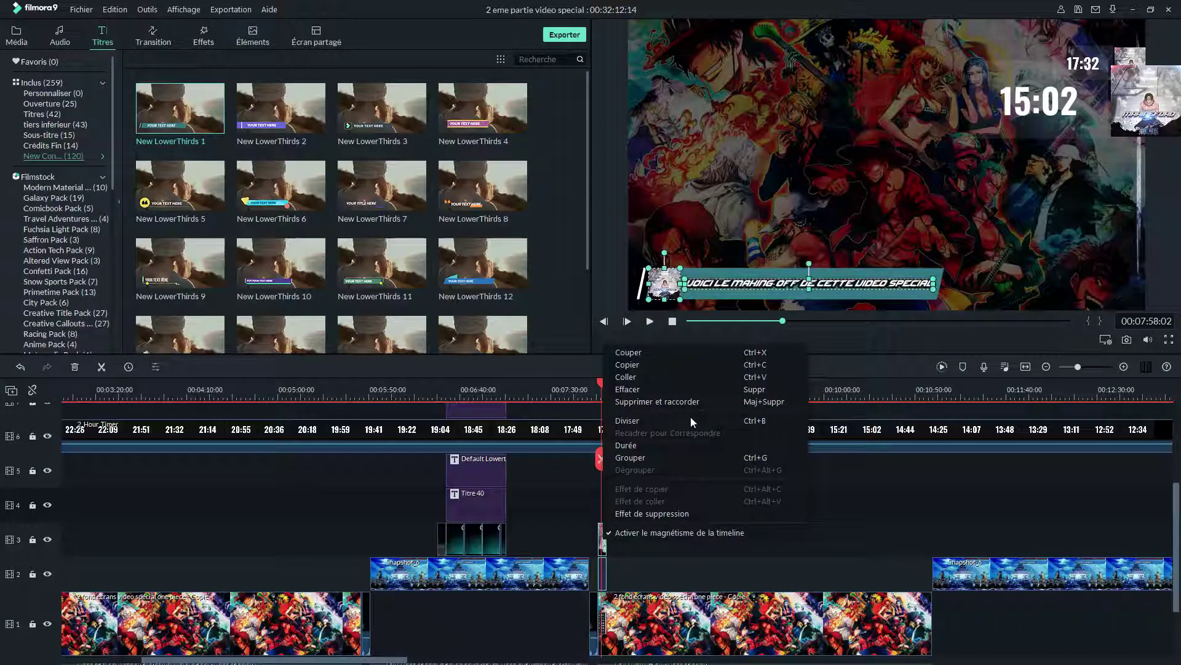
pyautogui.click(634, 366)
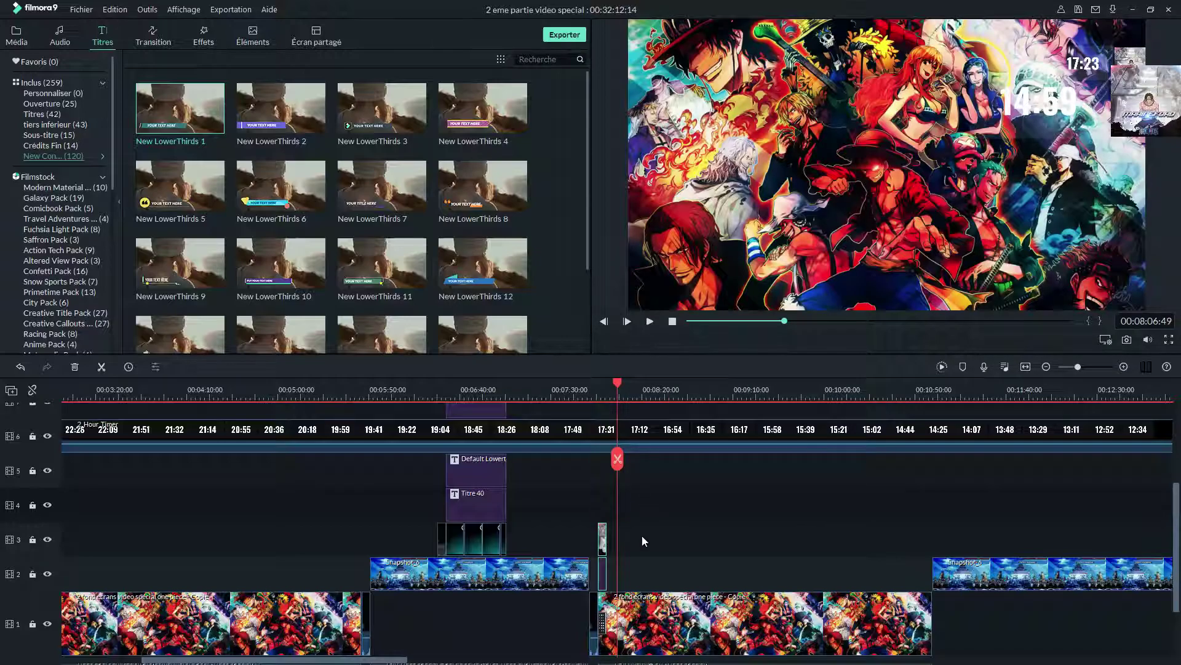
pyautogui.rightClick(641, 536)
pyautogui.click(641, 573)
pyautogui.rightClick(649, 492)
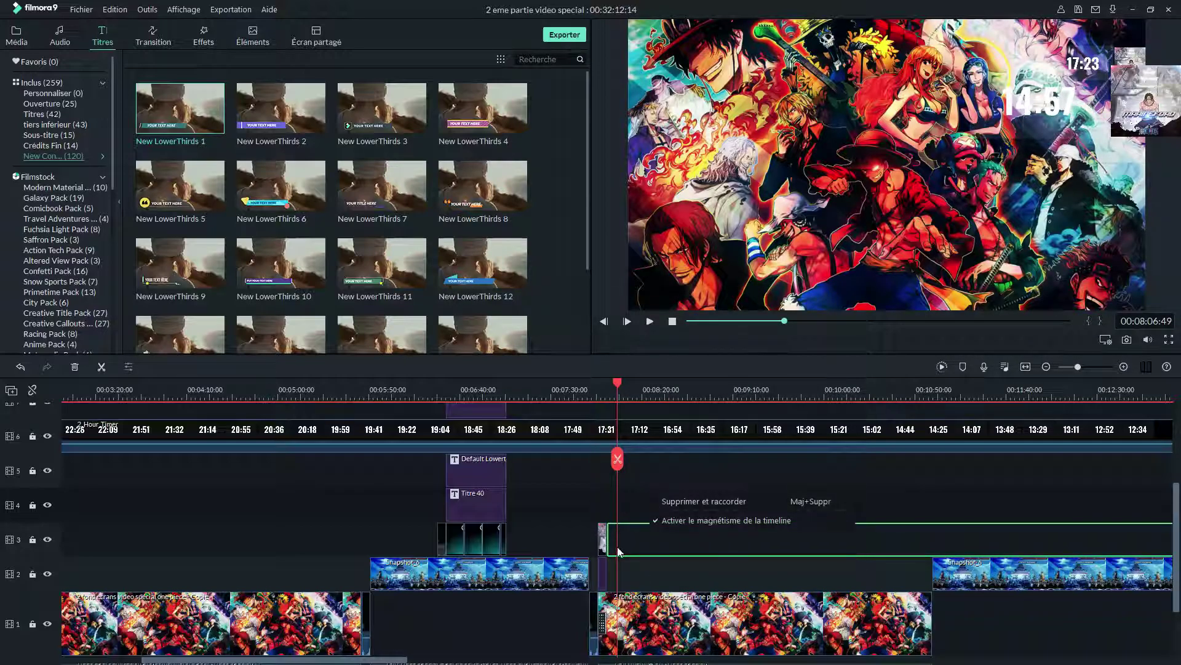
pyautogui.click(603, 541)
pyautogui.click(598, 534)
pyautogui.click(603, 533)
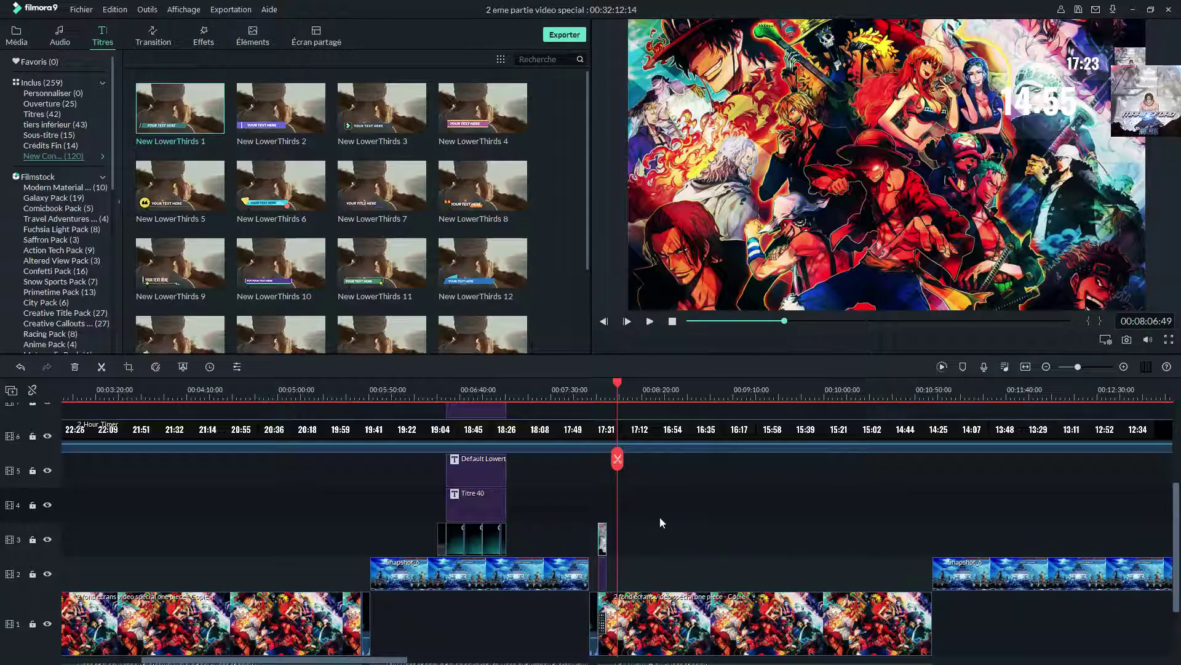
pyautogui.rightClick(663, 515)
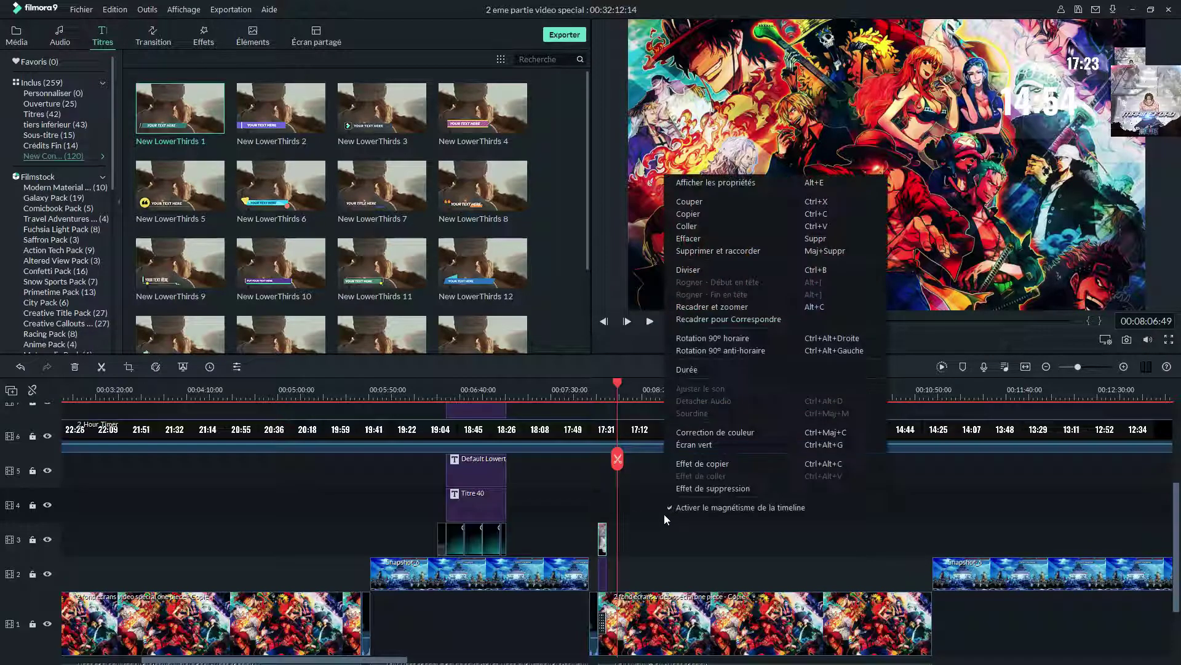
pyautogui.click(691, 230)
# Step: Move the pasted copy down onto tracks 3 and 2, then play back to check it
pyautogui.moveTo(622, 474); pyautogui.dragTo(622, 541)
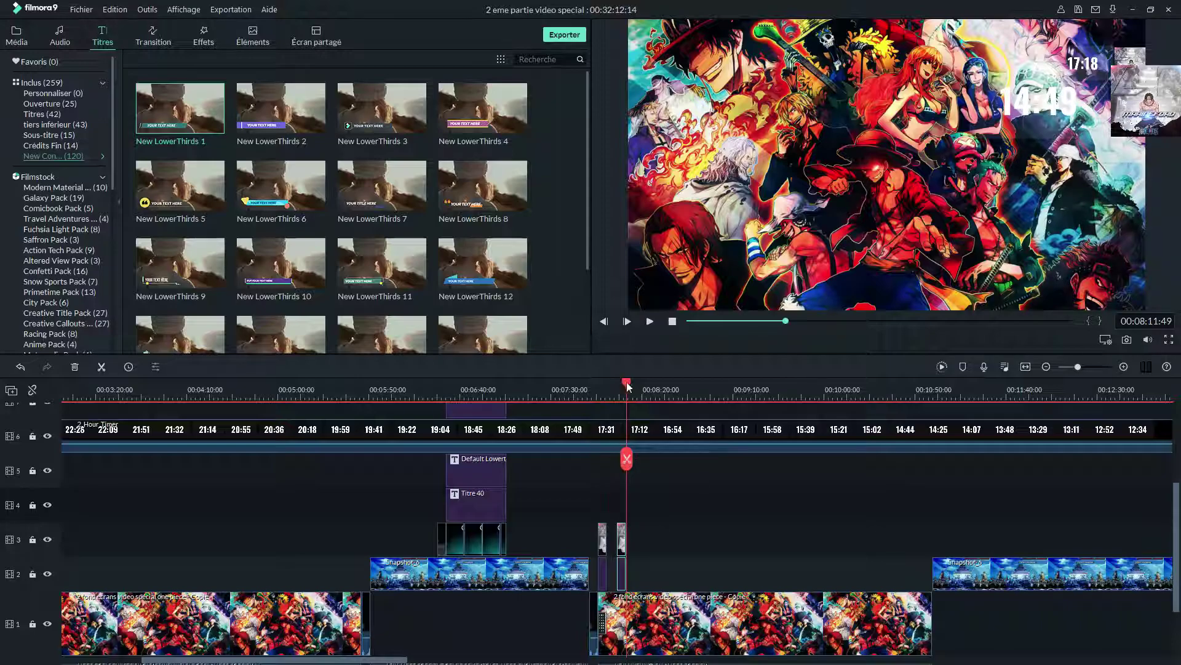
pyautogui.moveTo(626, 384); pyautogui.dragTo(597, 399)
pyautogui.press('space')
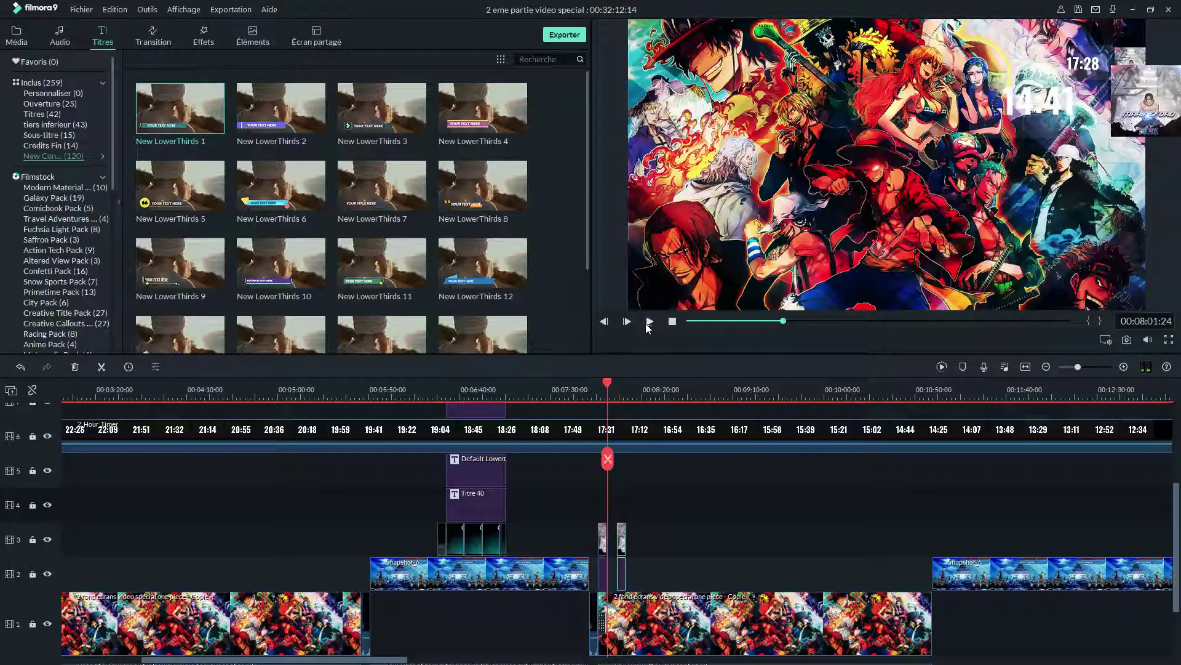
pyautogui.click(649, 321)
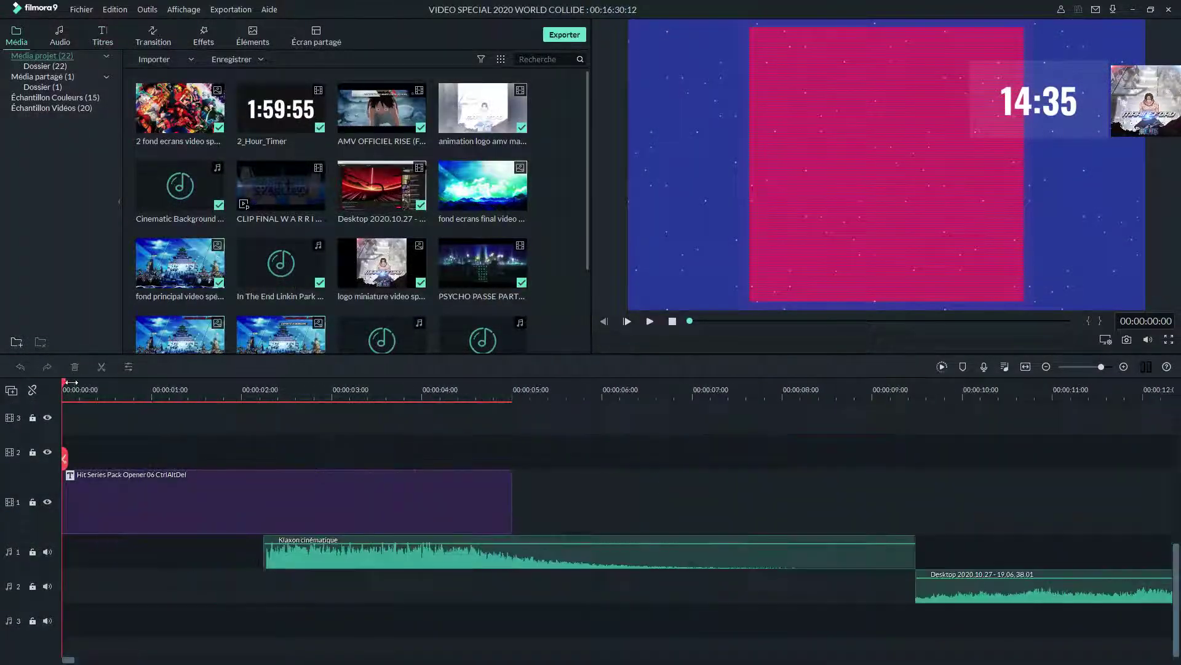
# Step: Zoom and scrub through the VIDEO SPECIAL 2020 WORLD COLLIDE timeline to the programme title card
pyautogui.moveTo(69, 383); pyautogui.dragTo(1087, 367)
pyautogui.moveTo(121, 383); pyautogui.dragTo(276, 402)
pyautogui.moveTo(1087, 366); pyautogui.dragTo(1082, 366)
pyautogui.moveTo(153, 382); pyautogui.dragTo(726, 416)
pyautogui.moveTo(1085, 367); pyautogui.dragTo(1077, 367)
pyautogui.moveTo(217, 383); pyautogui.dragTo(246, 444)
pyautogui.moveTo(1077, 366); pyautogui.dragTo(1089, 367)
pyautogui.moveTo(248, 382); pyautogui.dragTo(1107, 439)
pyautogui.moveTo(1089, 367); pyautogui.dragTo(1078, 367)
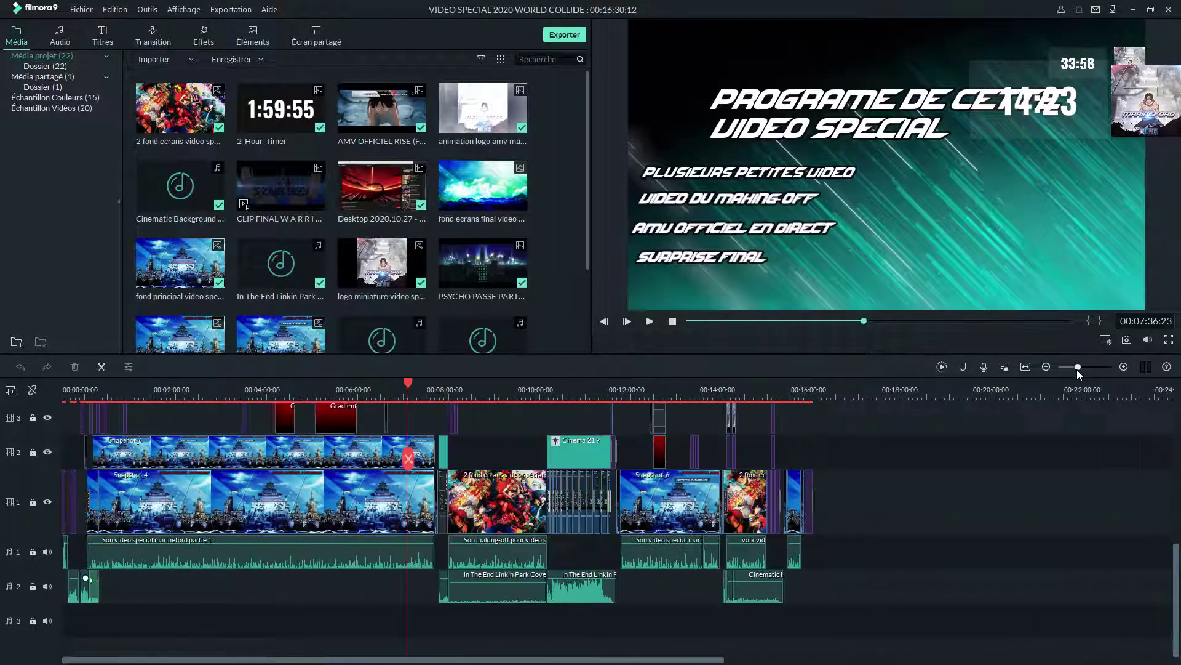